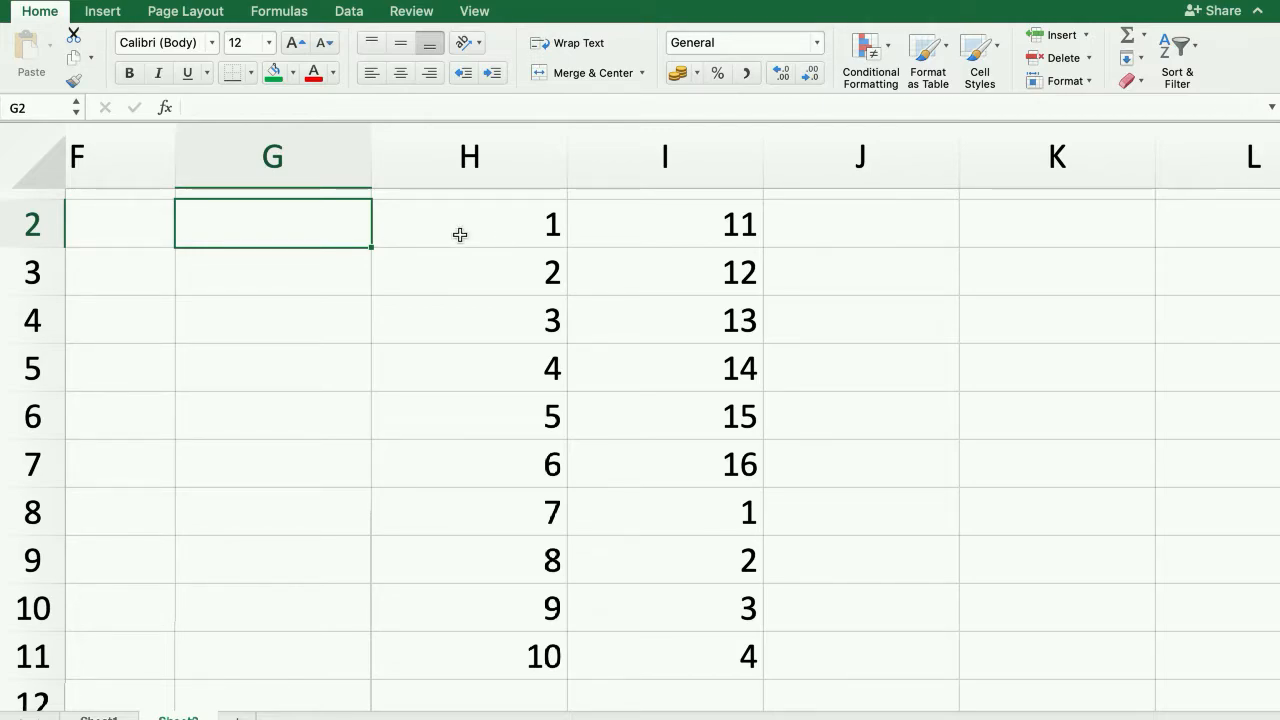
Highlight duplicate values across columns H and I using Light Red Fill with Dark Red Text
{"action": "left_click", "coordinate": [488, 160]}
{"action": "left_click", "coordinate": [672, 160], "text": "super"}
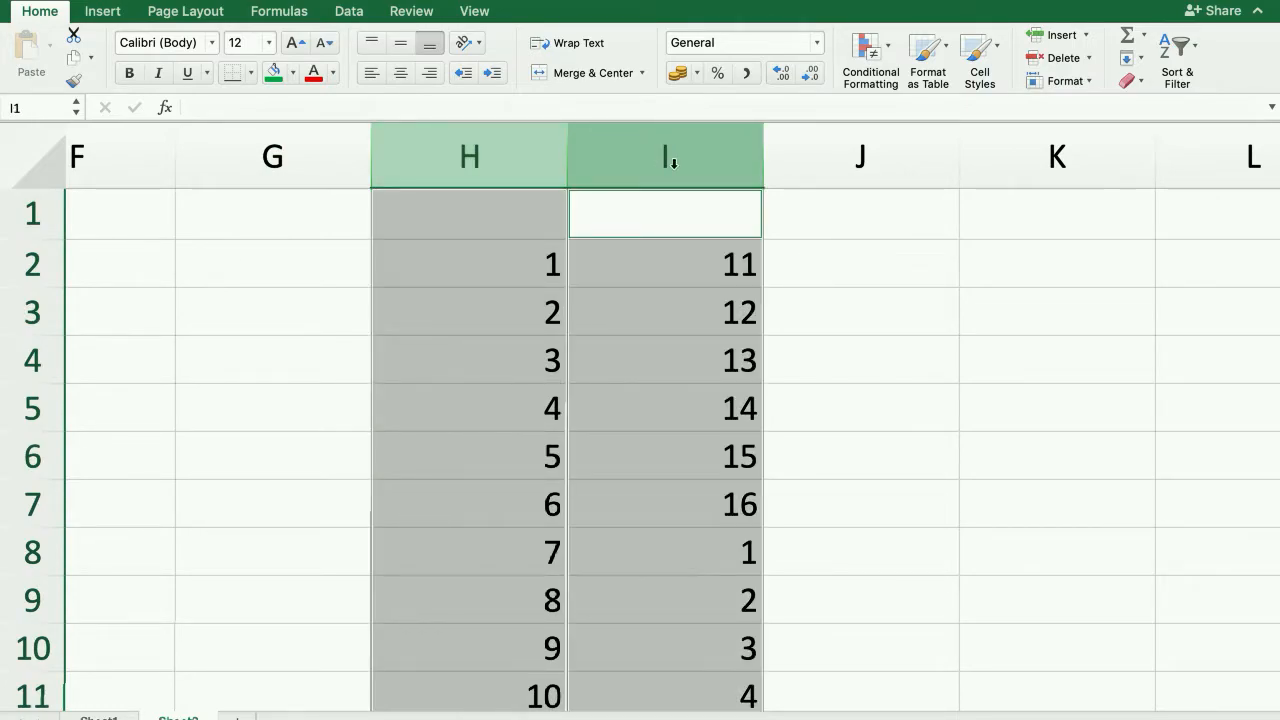
{"action": "scroll", "coordinate": [694, 363], "scroll_direction": "down", "scroll_amount": 1}
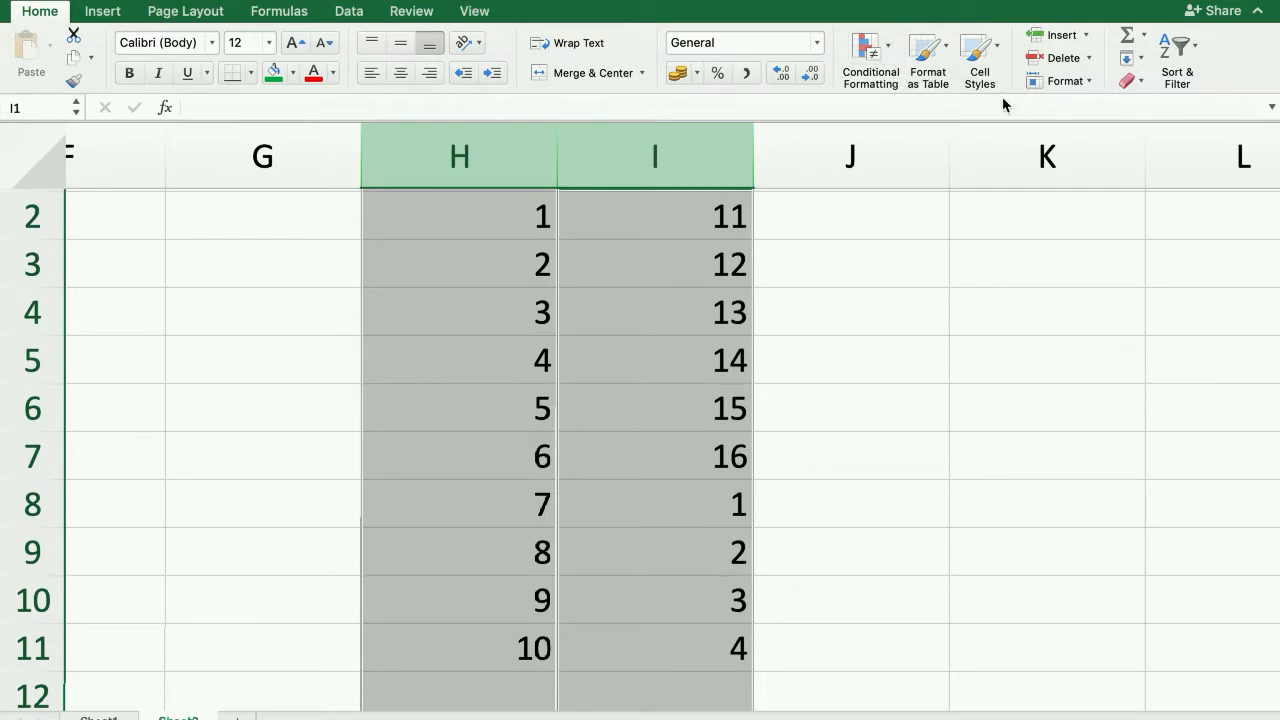
{"action": "left_click", "coordinate": [887, 48]}
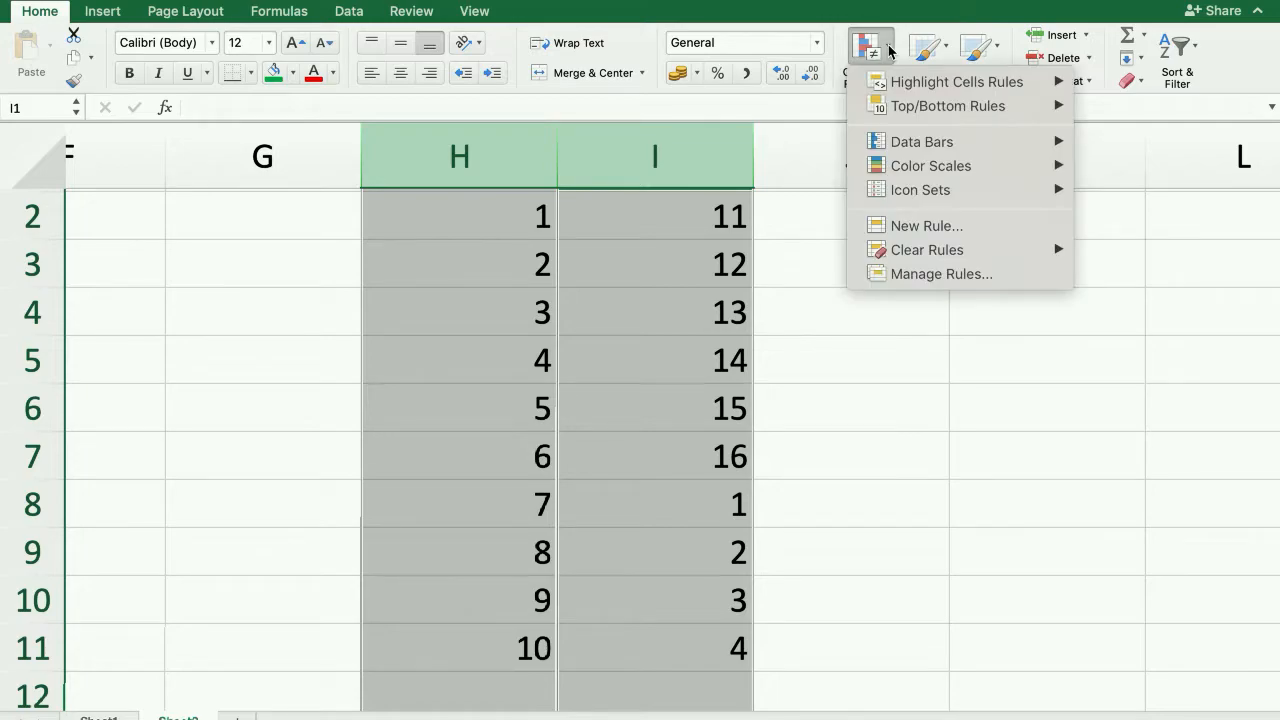
{"action": "mouse_move", "coordinate": [907, 88]}
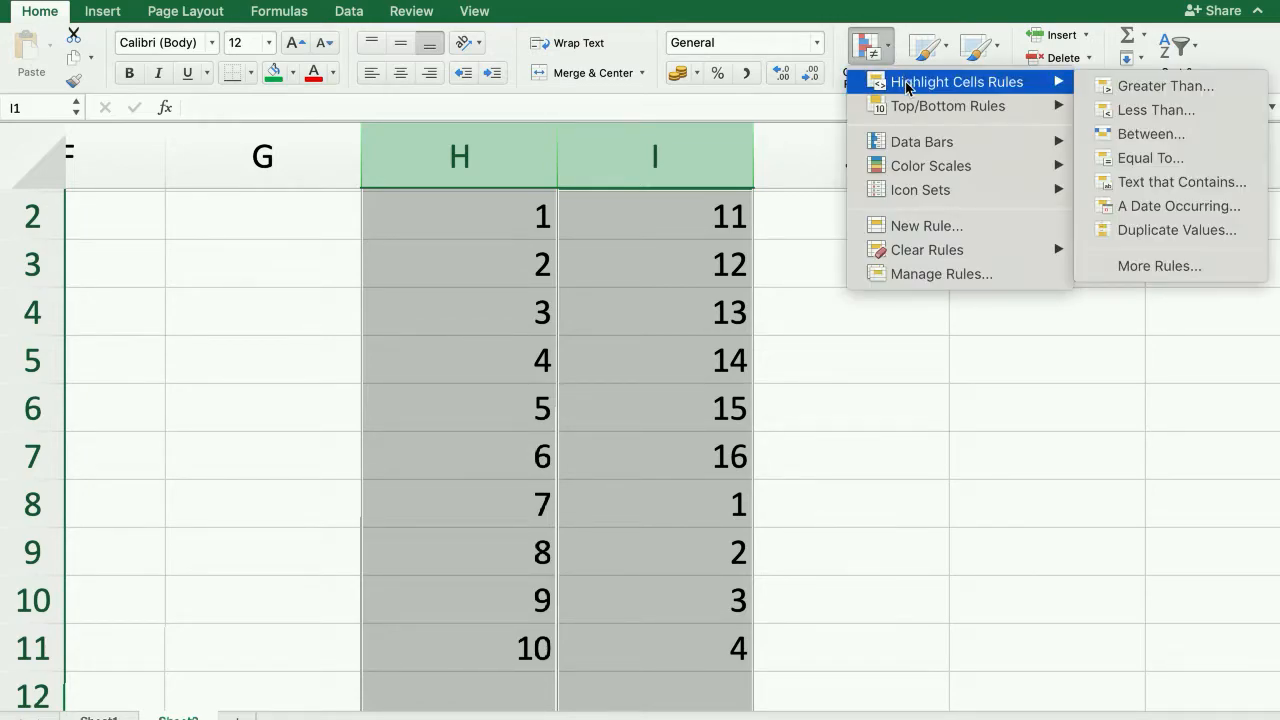
{"action": "left_click", "coordinate": [1173, 233]}
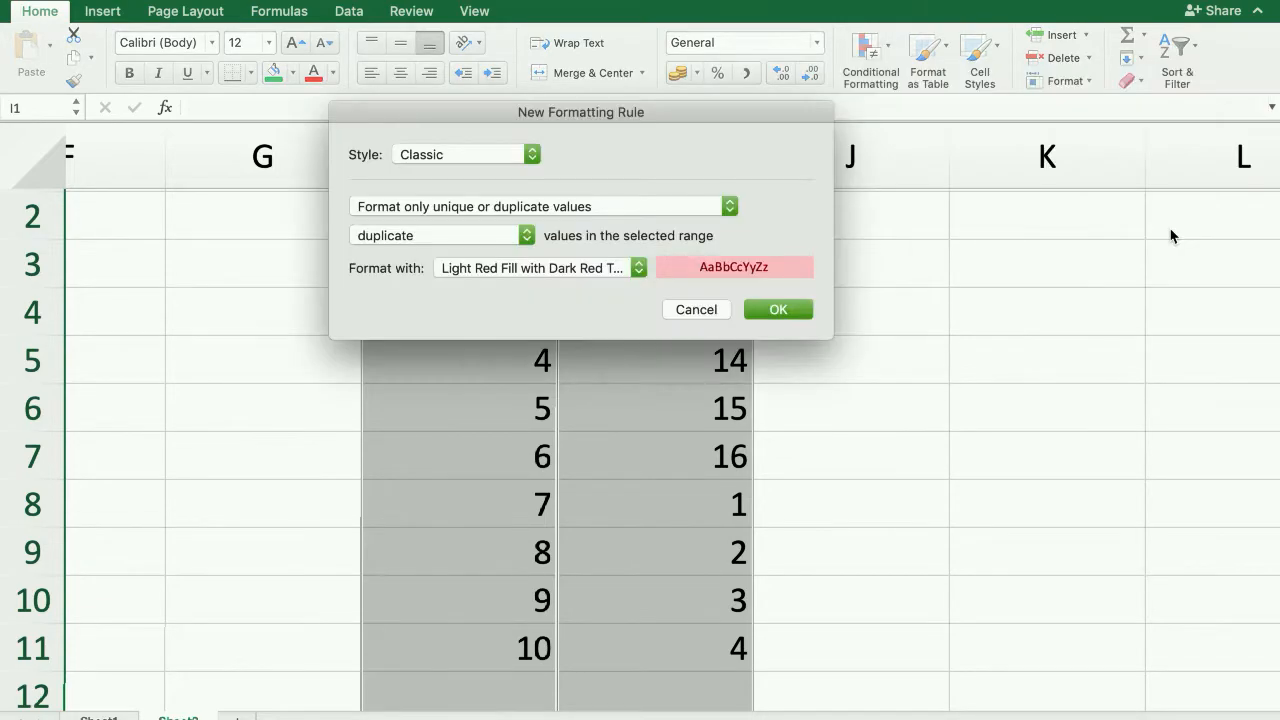
{"action": "left_click", "coordinate": [798, 310]}
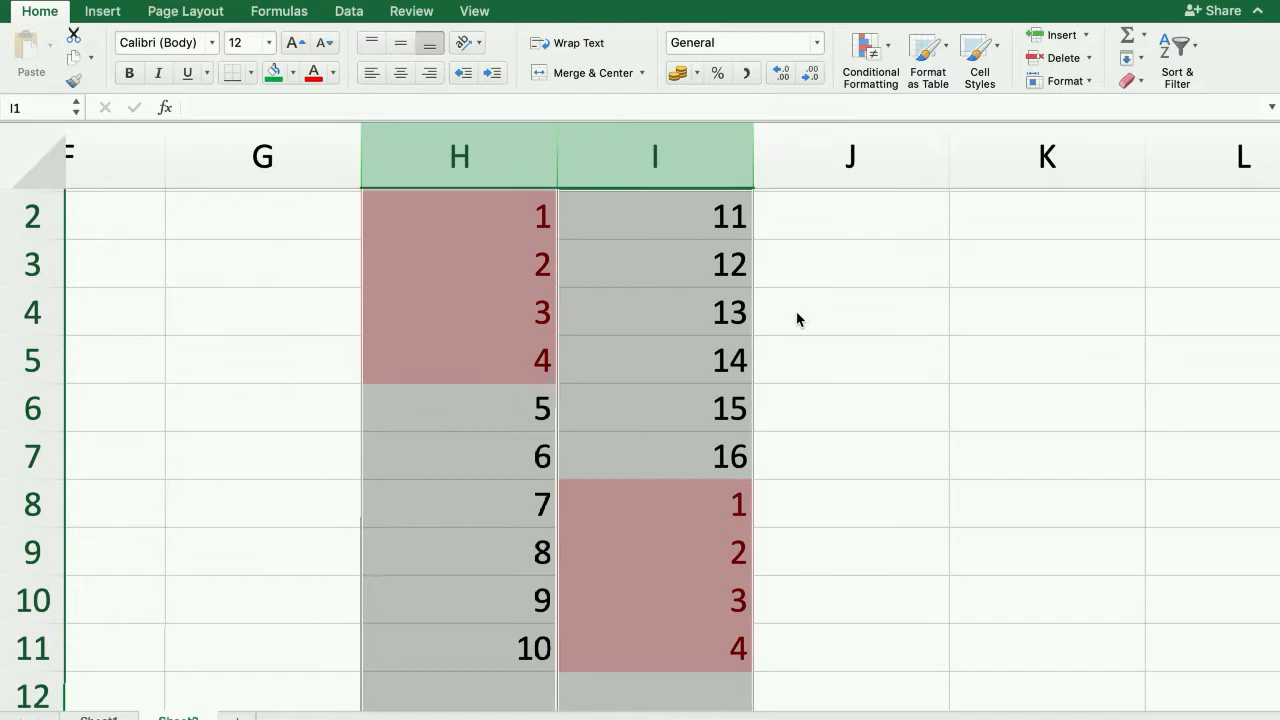
Examine which cells in columns H and I are highlighted as duplicates
{"action": "left_click", "coordinate": [838, 420]}
{"action": "left_click_drag", "start_coordinate": [481, 213], "coordinate": [489, 349]}
{"action": "left_click_drag", "start_coordinate": [671, 494], "coordinate": [681, 643]}
{"action": "left_click", "coordinate": [846, 460]}
{"action": "left_click", "coordinate": [892, 393]}
{"action": "scroll", "coordinate": [867, 498], "scroll_direction": "up", "scroll_amount": 1}
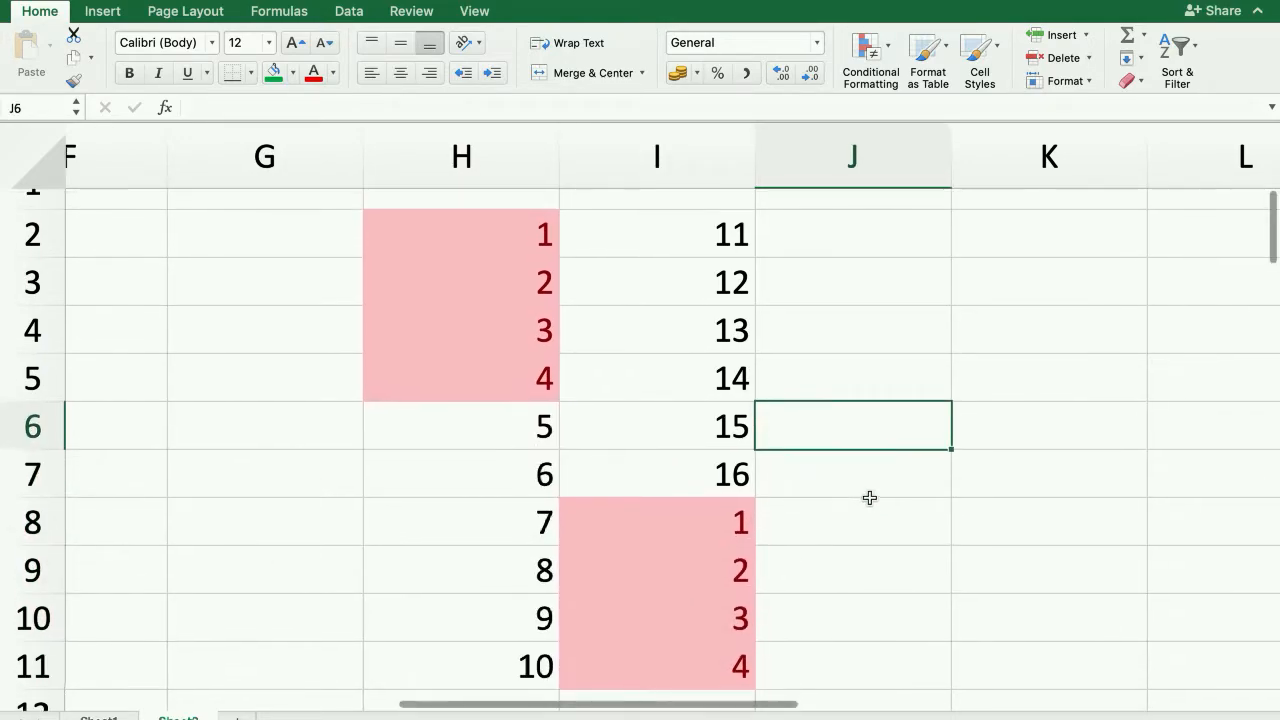
{"action": "scroll", "coordinate": [869, 497], "scroll_direction": "down", "scroll_amount": 1}
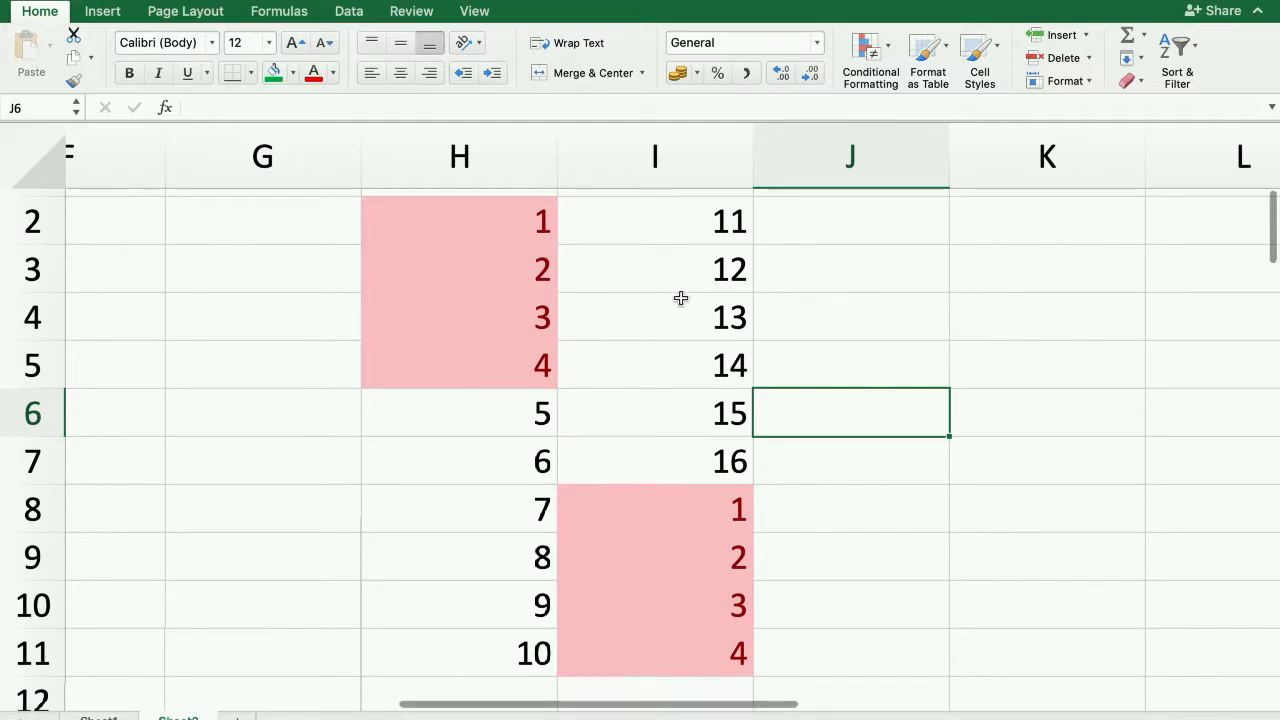
{"action": "left_click", "coordinate": [808, 317]}
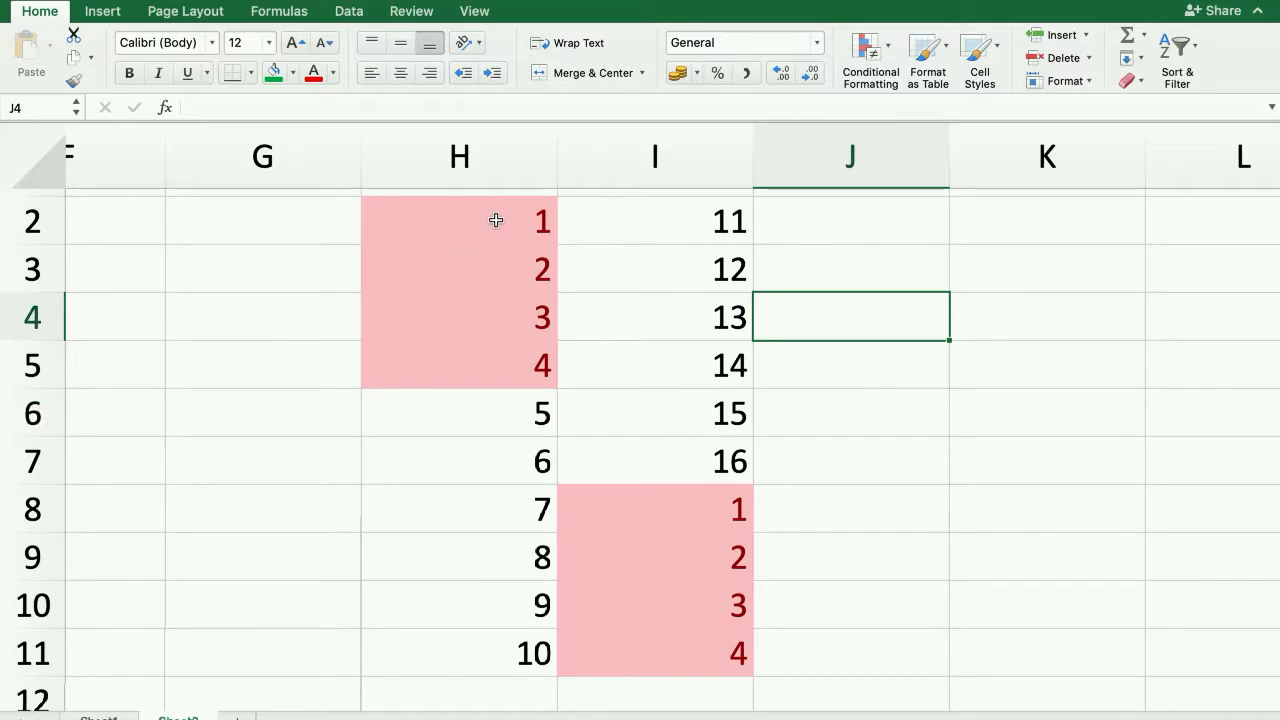
{"action": "left_click_drag", "start_coordinate": [494, 222], "coordinate": [514, 356]}
{"action": "left_click_drag", "start_coordinate": [673, 497], "coordinate": [675, 670]}
{"action": "left_click", "coordinate": [829, 512]}
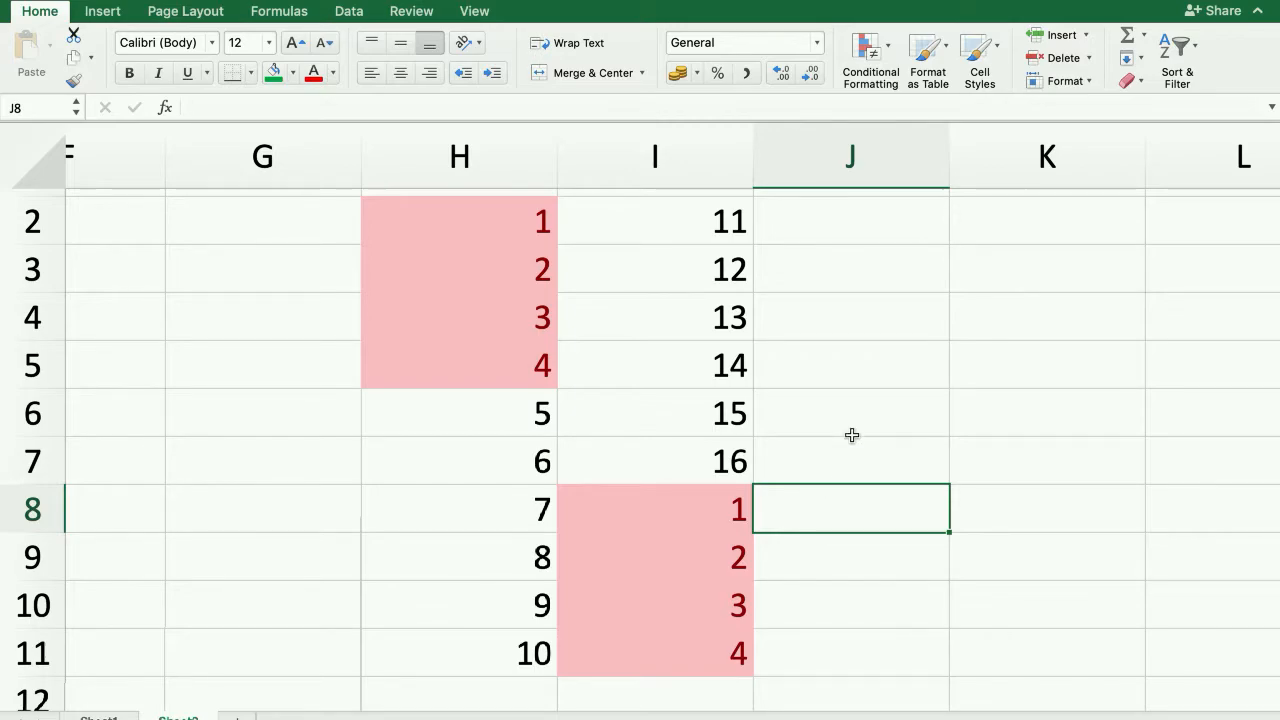
Undo the duplicate-value highlighting on columns H and I
{"action": "key", "text": "super+z"}
{"action": "left_click", "coordinate": [603, 260]}
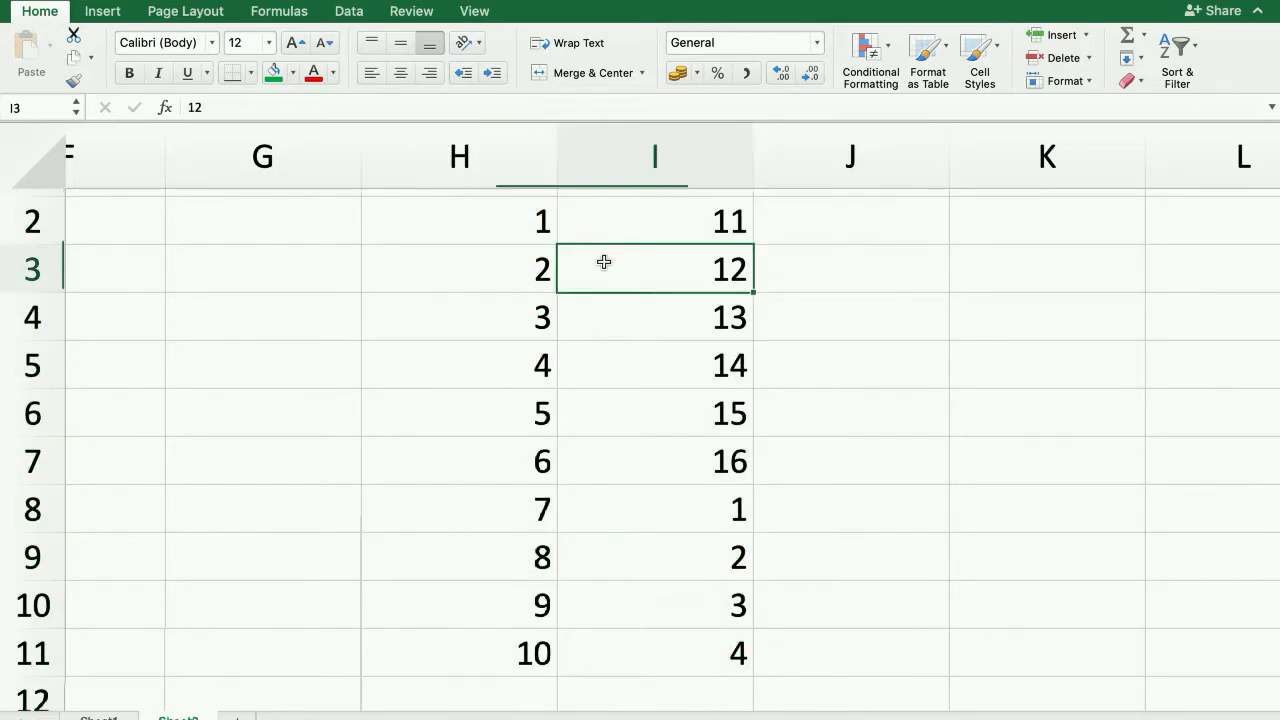
Create a duplicate-values highlight rule for columns H and I, switch its style to 2-Color Scale and apply it
{"action": "left_click", "coordinate": [495, 136]}
{"action": "left_click", "coordinate": [655, 152], "text": "super"}
{"action": "scroll", "coordinate": [730, 305], "scroll_direction": "down", "scroll_amount": 1}
{"action": "scroll", "coordinate": [730, 305], "scroll_direction": "down", "scroll_amount": 1}
{"action": "scroll", "coordinate": [730, 305], "scroll_direction": "right", "scroll_amount": 1}
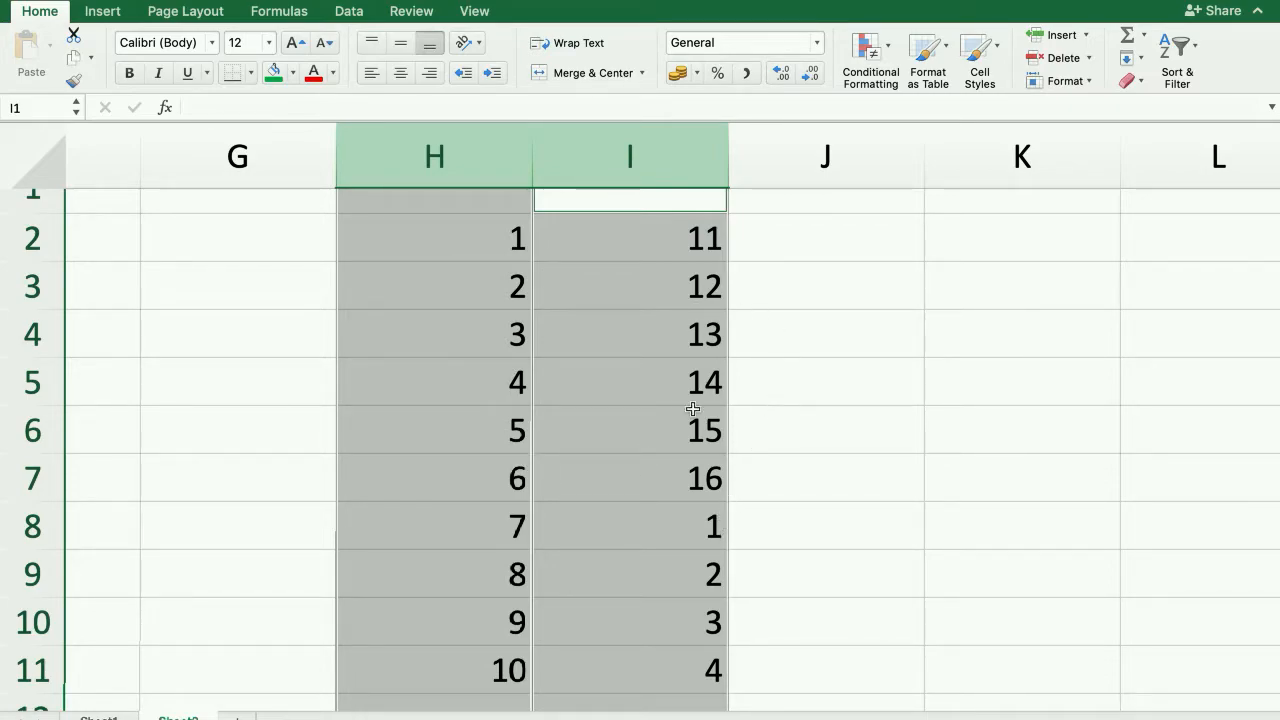
{"action": "left_click", "coordinate": [880, 48]}
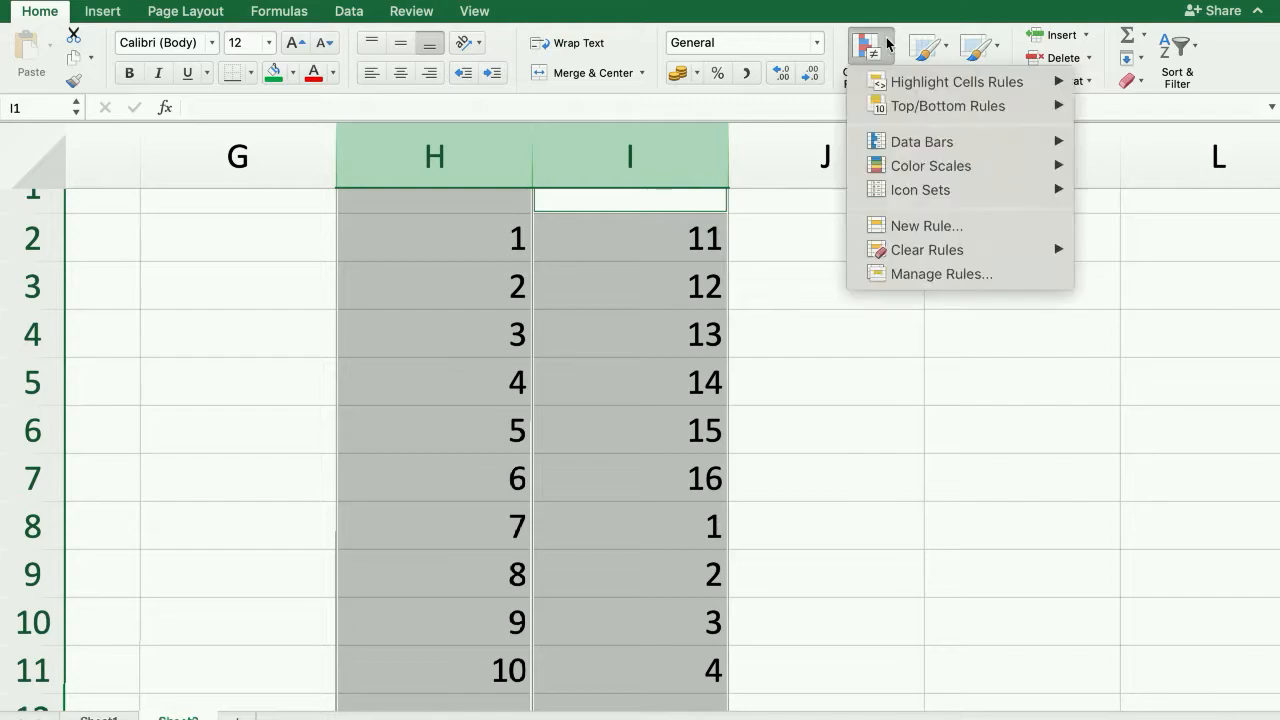
{"action": "mouse_move", "coordinate": [940, 84]}
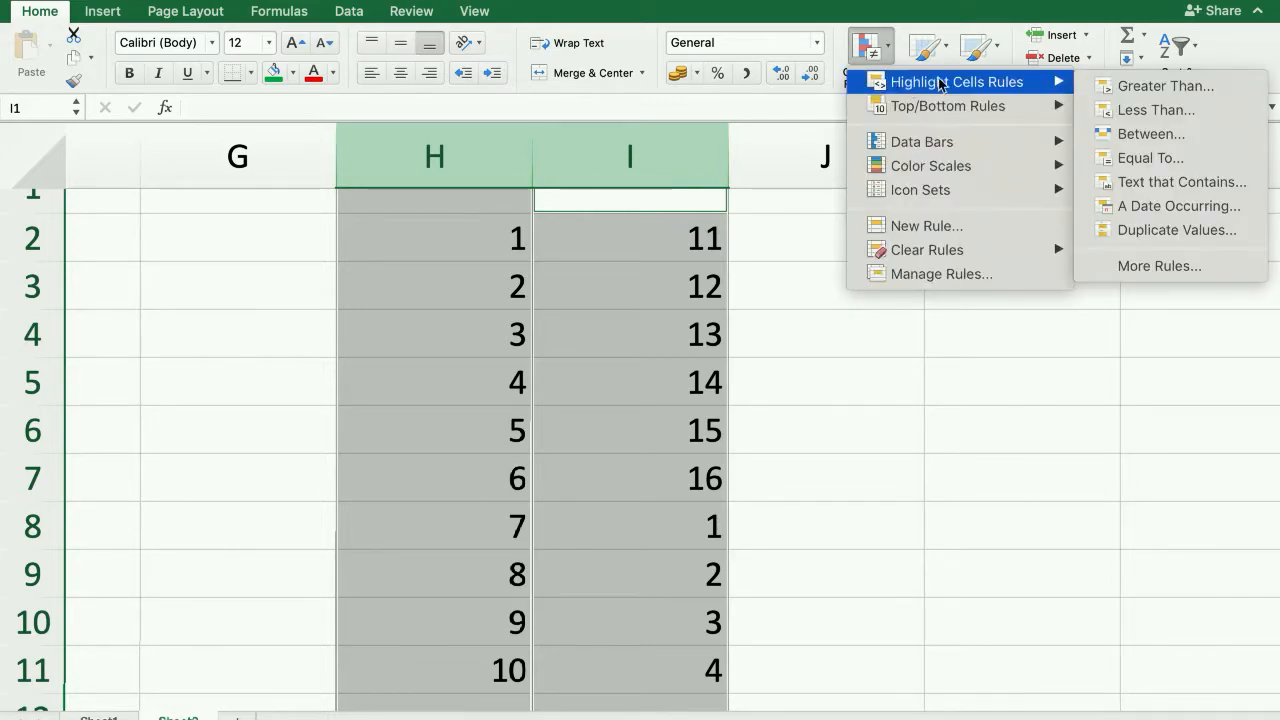
{"action": "left_click", "coordinate": [1172, 231]}
{"action": "left_click_drag", "start_coordinate": [588, 112], "coordinate": [929, 118]}
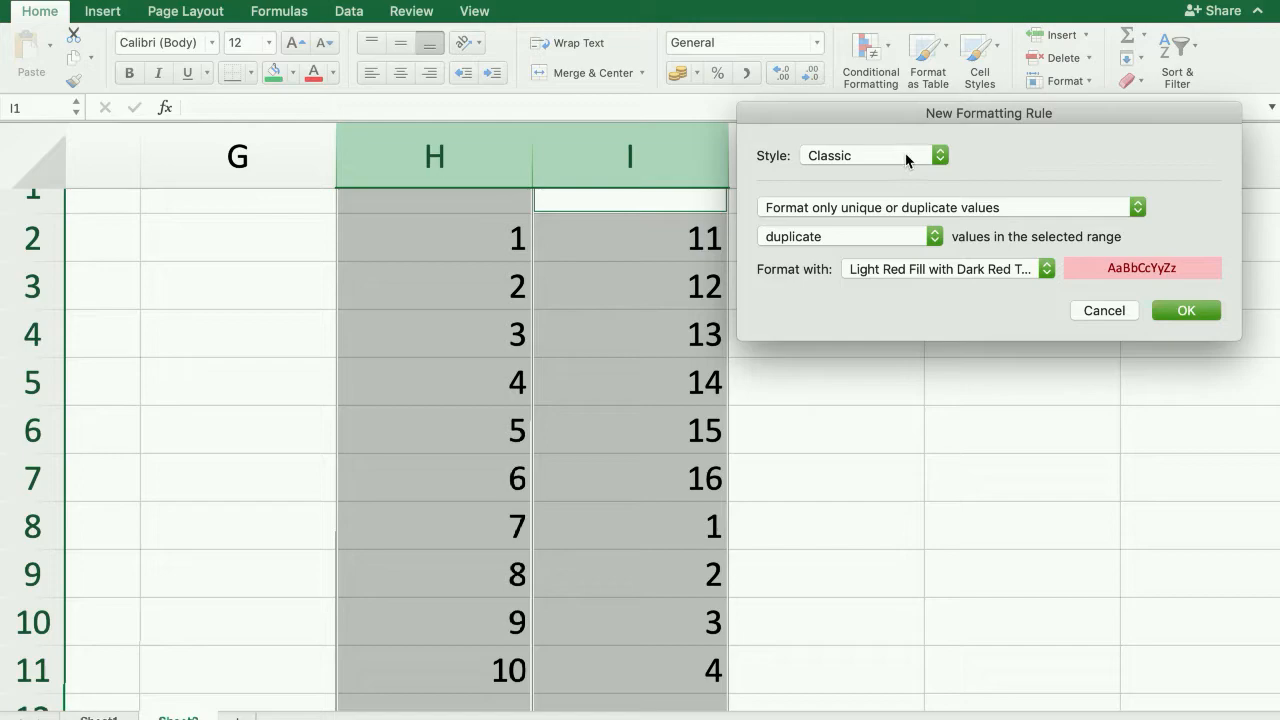
{"action": "left_click", "coordinate": [907, 158]}
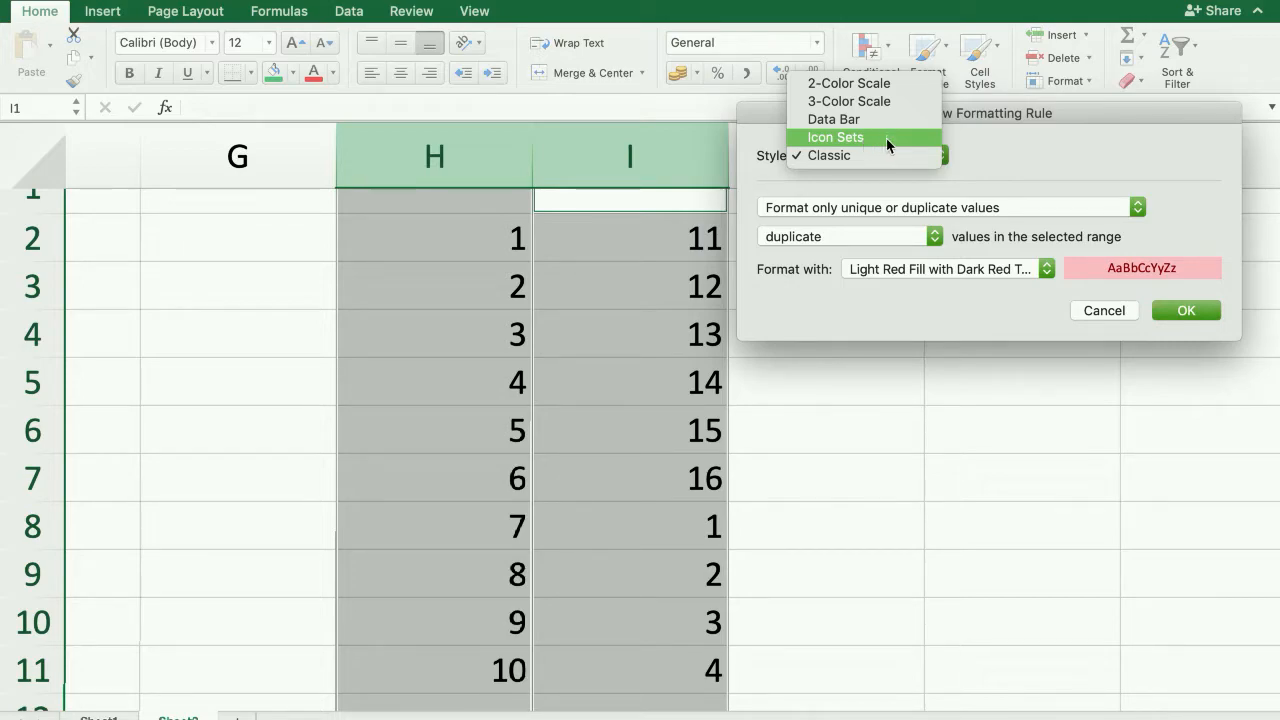
{"action": "left_click", "coordinate": [883, 88]}
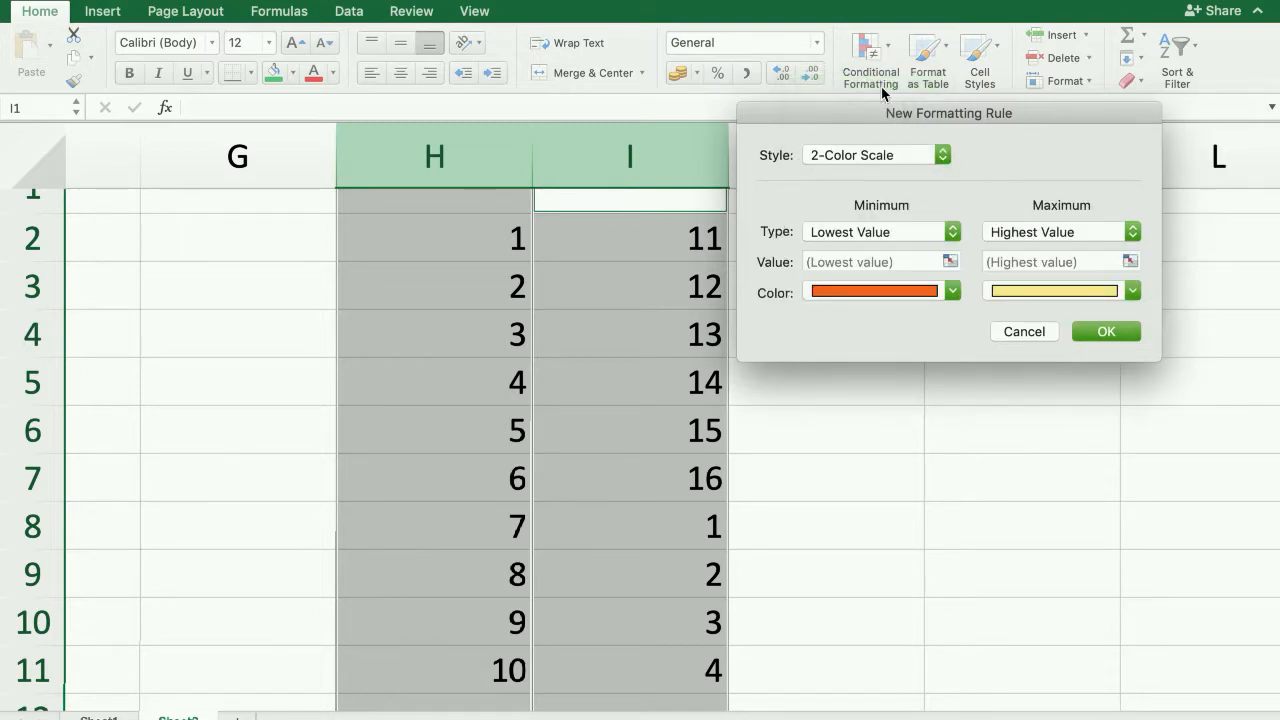
{"action": "left_click_drag", "start_coordinate": [900, 116], "coordinate": [907, 112]}
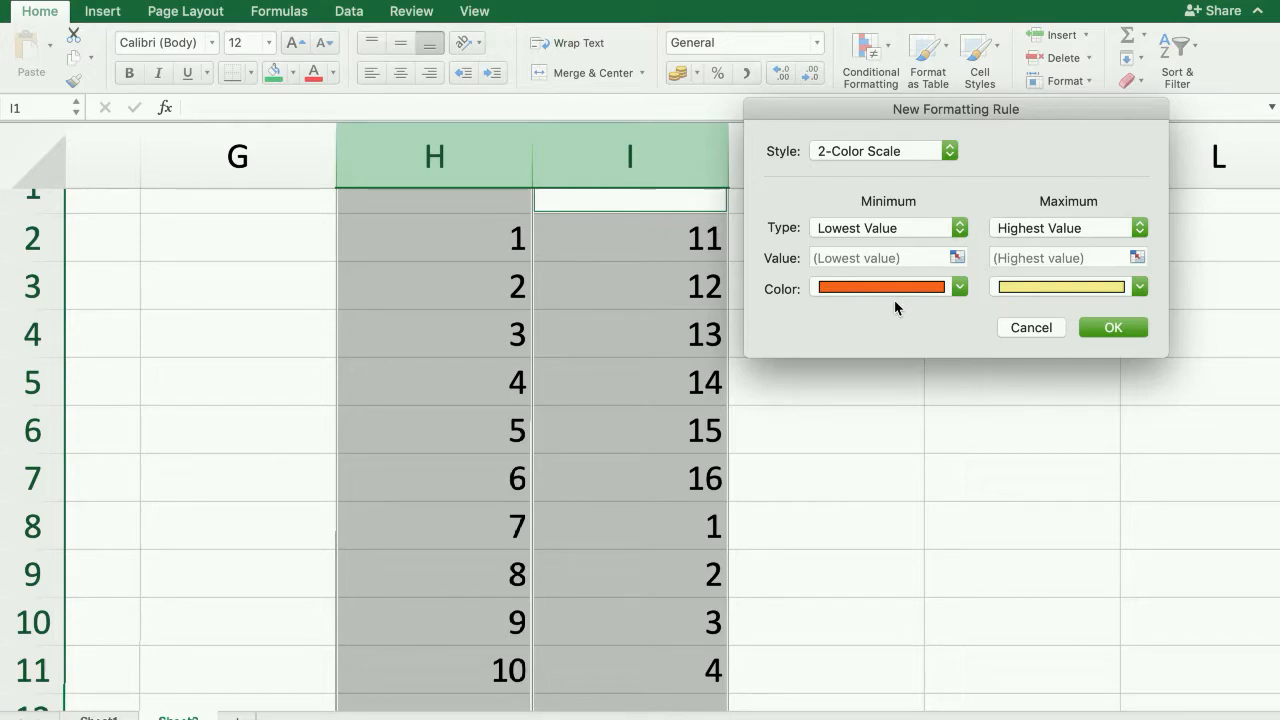
{"action": "left_click", "coordinate": [1115, 328]}
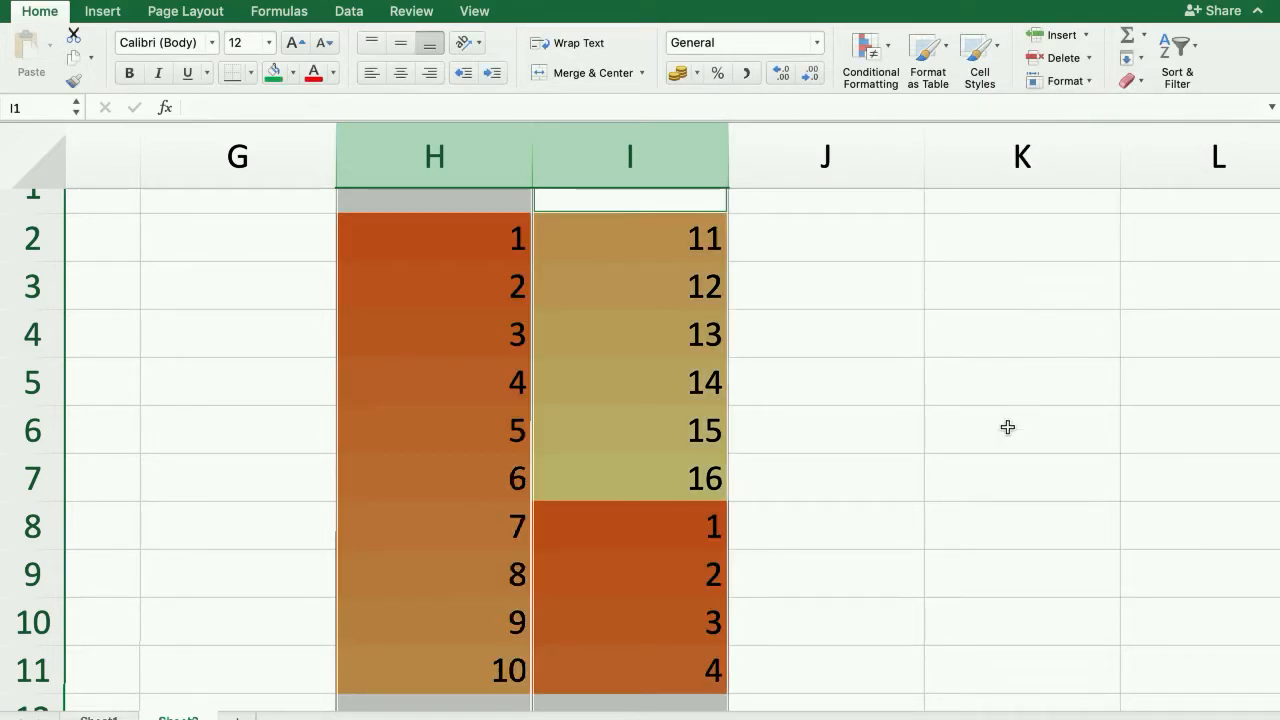
Examine how the 2-color scale shades the low and high values in columns H and I
{"action": "left_click", "coordinate": [886, 487]}
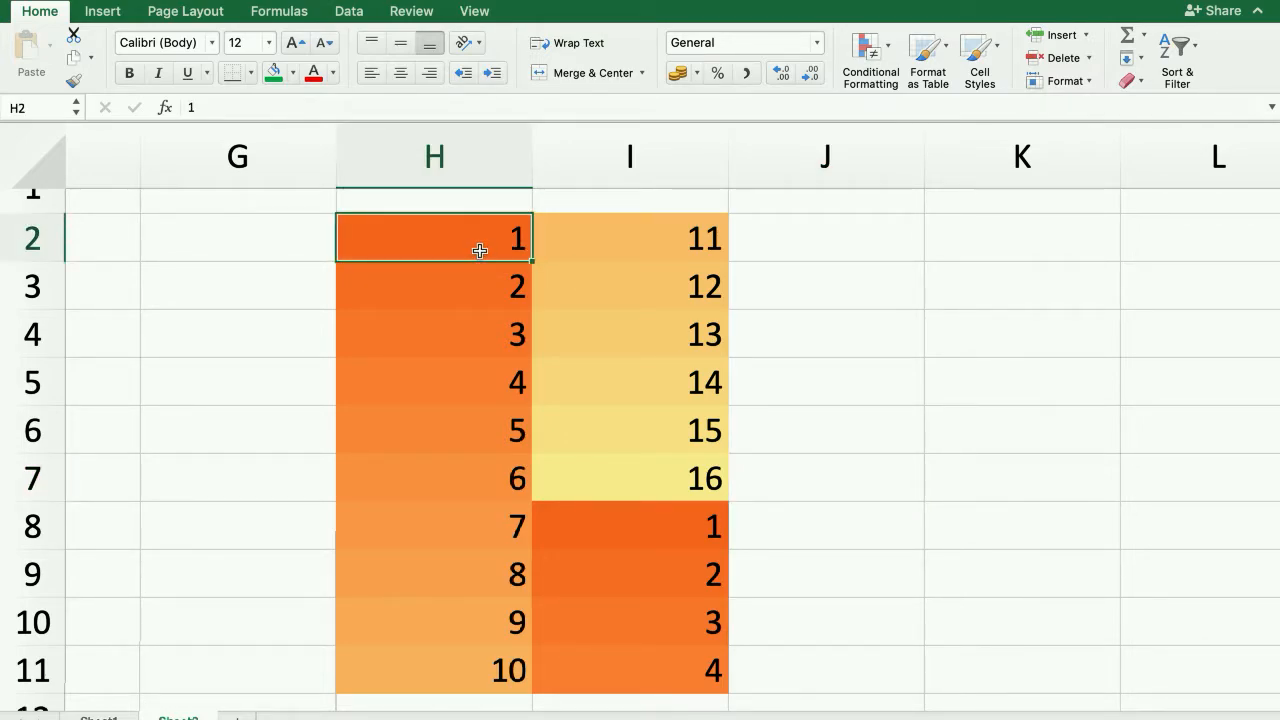
{"action": "left_click_drag", "start_coordinate": [480, 251], "coordinate": [470, 325]}
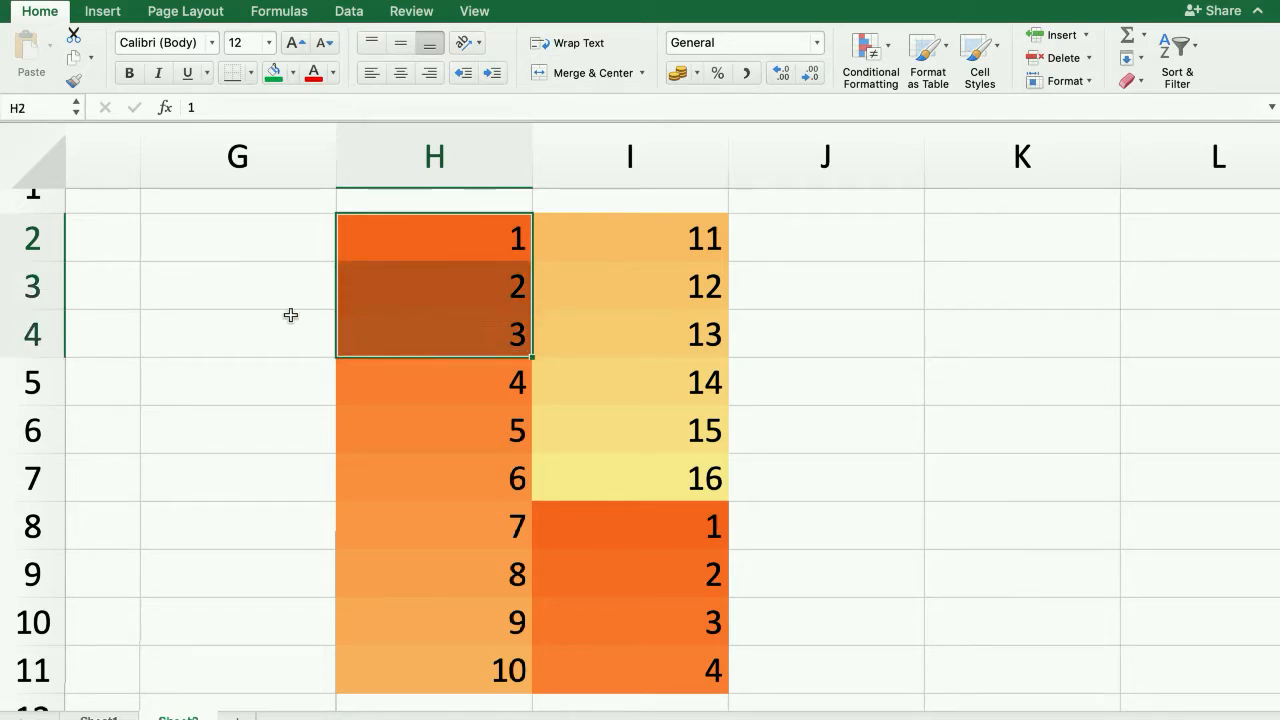
{"action": "left_click", "coordinate": [300, 320]}
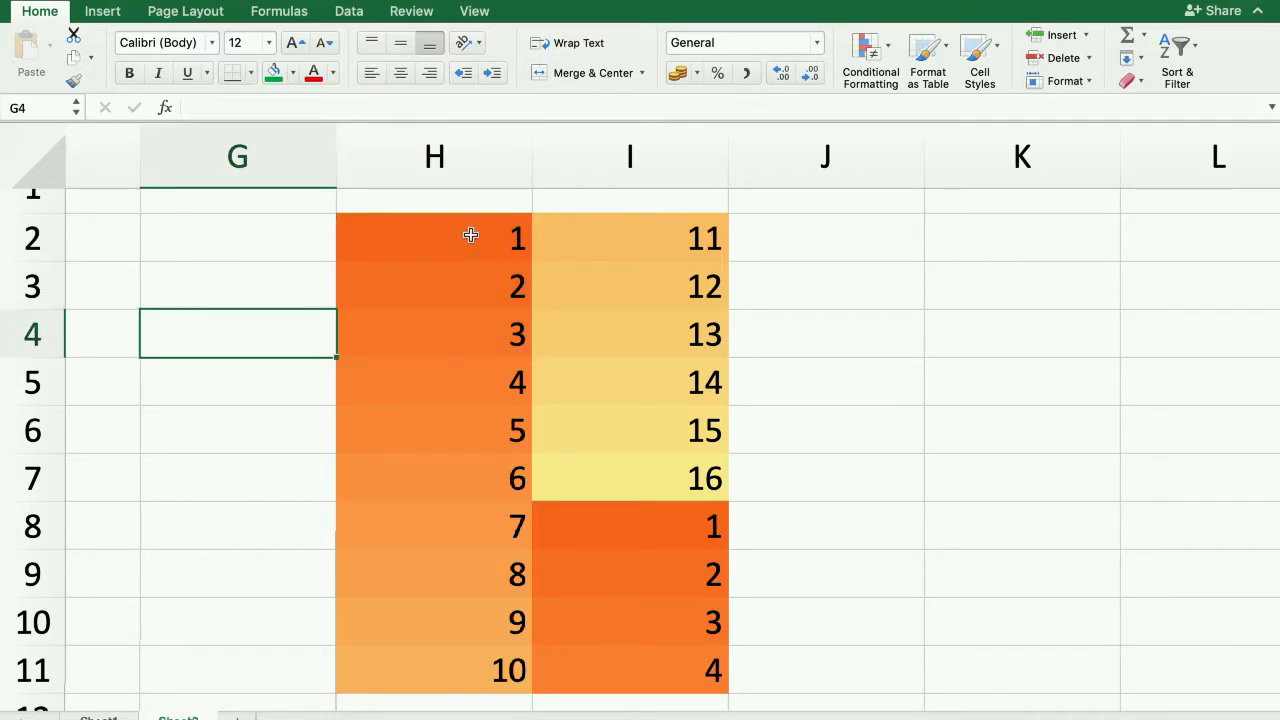
{"action": "scroll", "coordinate": [463, 457], "scroll_direction": "down", "scroll_amount": 1}
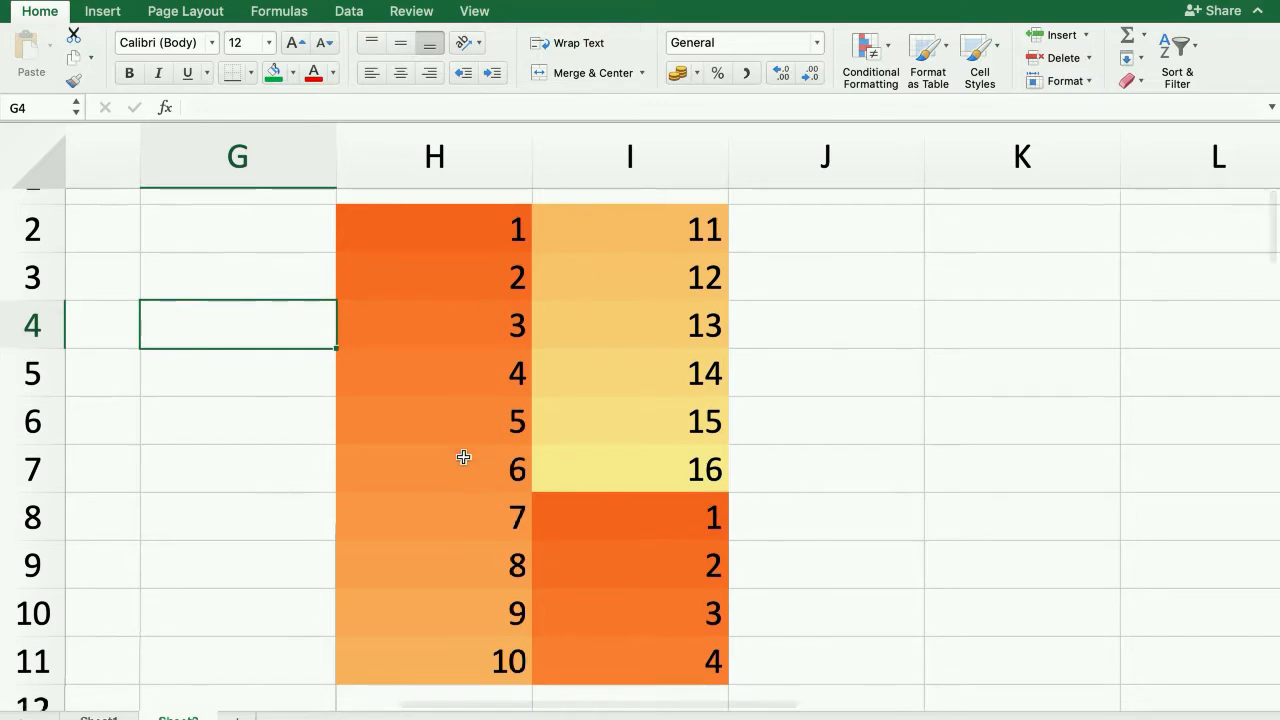
{"action": "scroll", "coordinate": [463, 457], "scroll_direction": "down", "scroll_amount": 1}
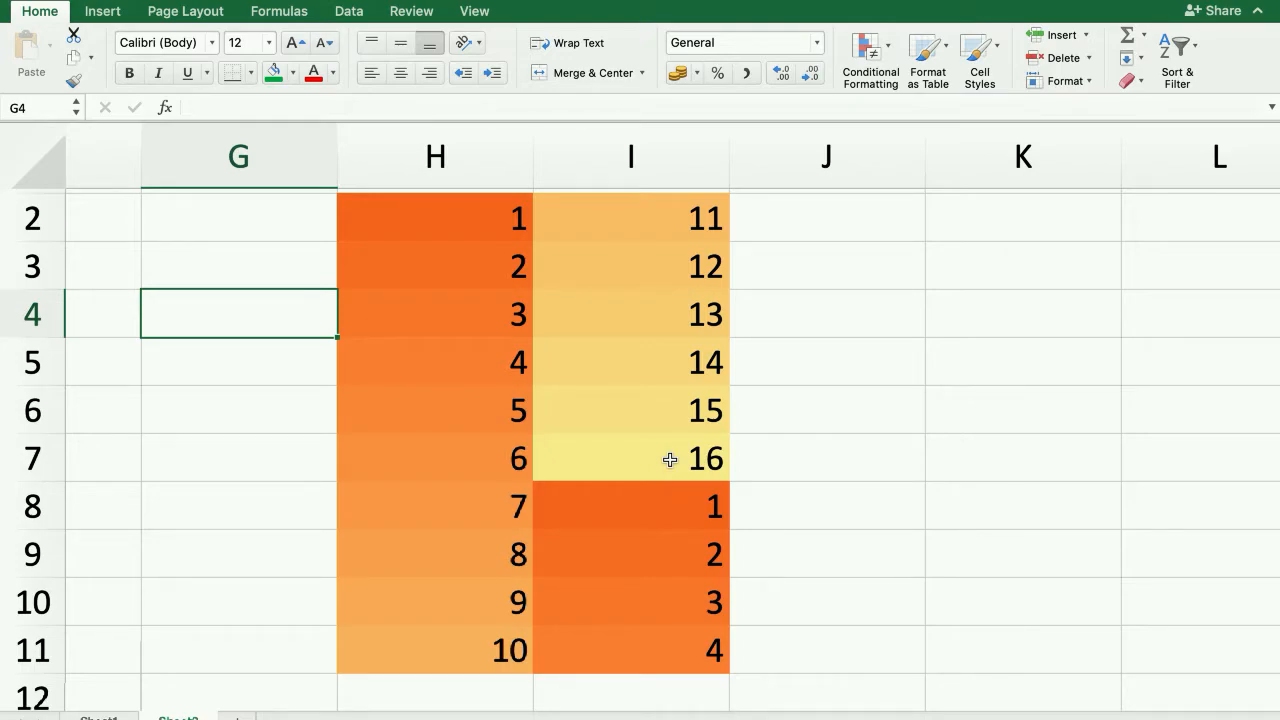
{"action": "scroll", "coordinate": [670, 459], "scroll_direction": "up", "scroll_amount": 1}
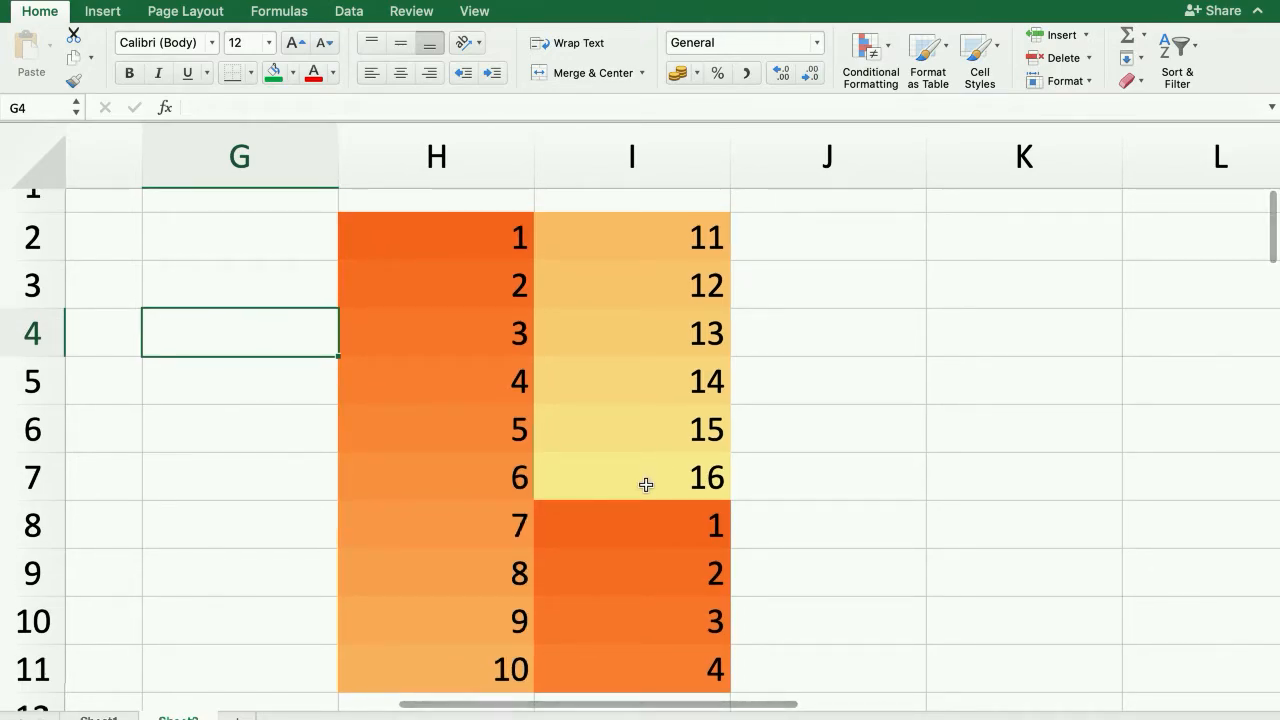
{"action": "scroll", "coordinate": [646, 485], "scroll_direction": "up", "scroll_amount": 1}
{"action": "scroll", "coordinate": [646, 485], "scroll_direction": "down", "scroll_amount": 1}
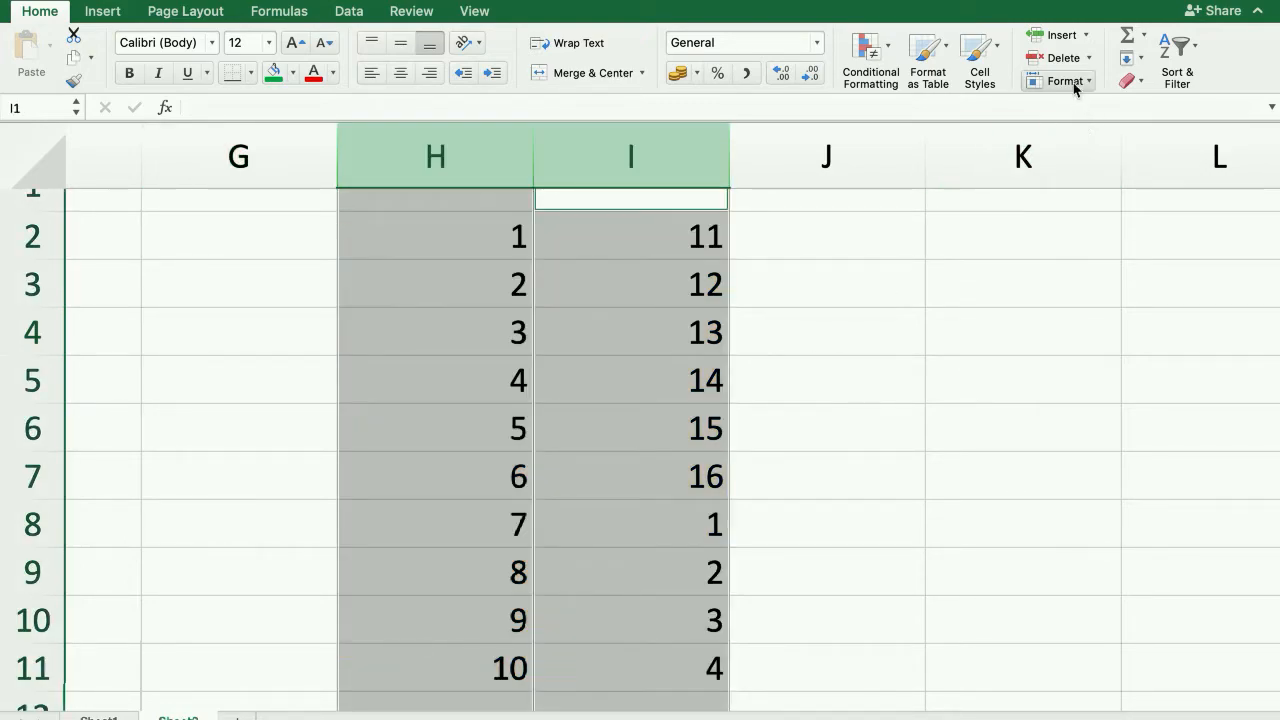
Start a new duplicate-values highlight rule for columns H and I and switch its style to 3-Color Scale
{"action": "left_click", "coordinate": [909, 55]}
{"action": "left_click", "coordinate": [879, 56]}
{"action": "left_click", "coordinate": [879, 56]}
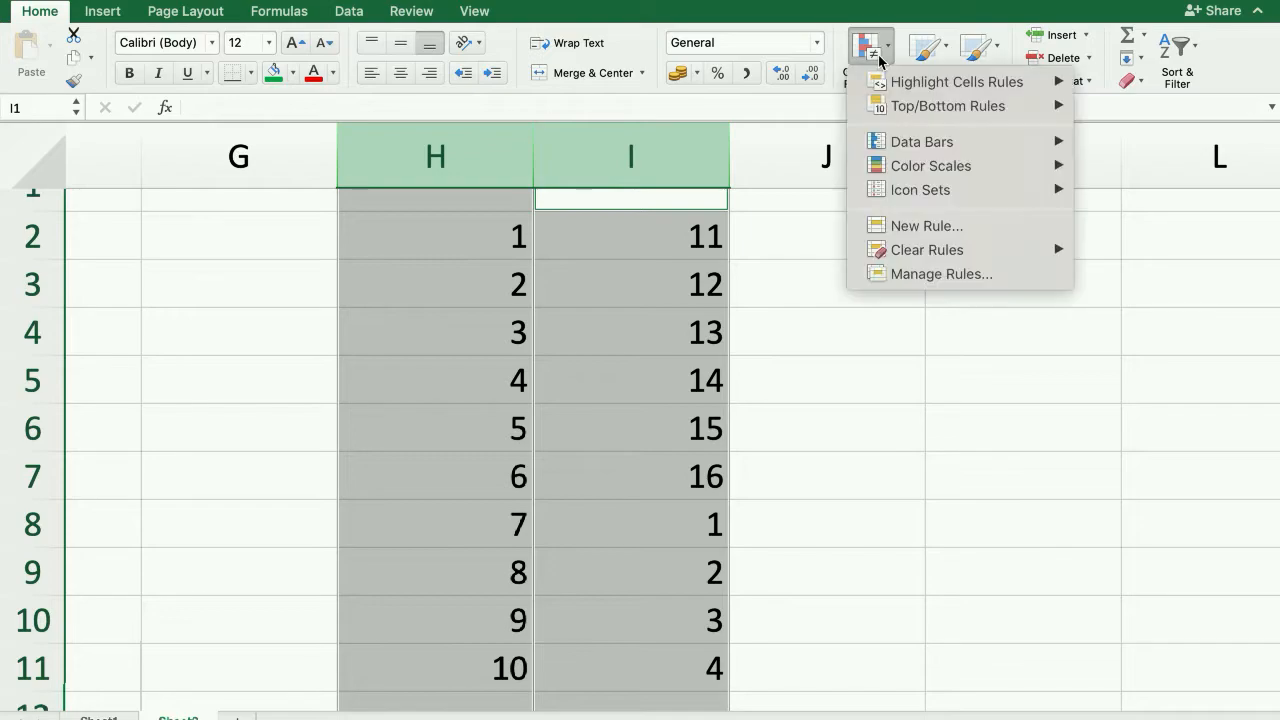
{"action": "mouse_move", "coordinate": [1000, 82]}
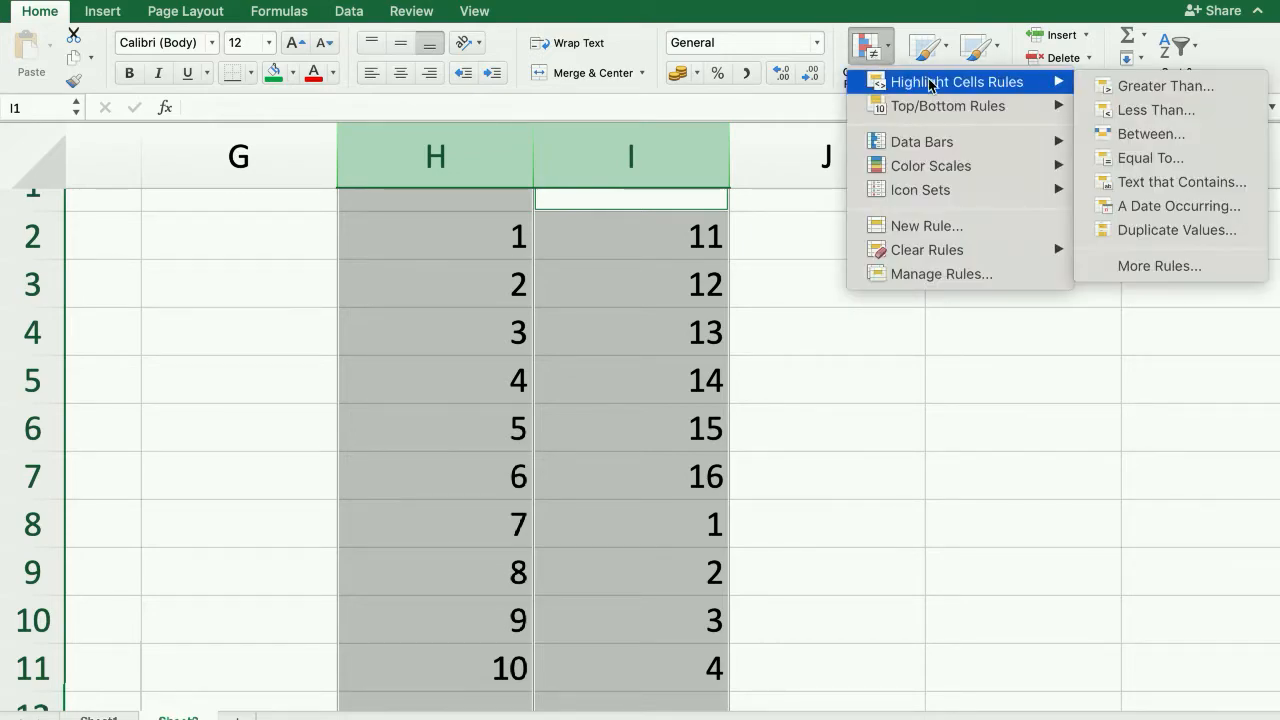
{"action": "left_click", "coordinate": [1179, 240]}
{"action": "left_click_drag", "start_coordinate": [540, 110], "coordinate": [951, 99]}
{"action": "left_click", "coordinate": [897, 133]}
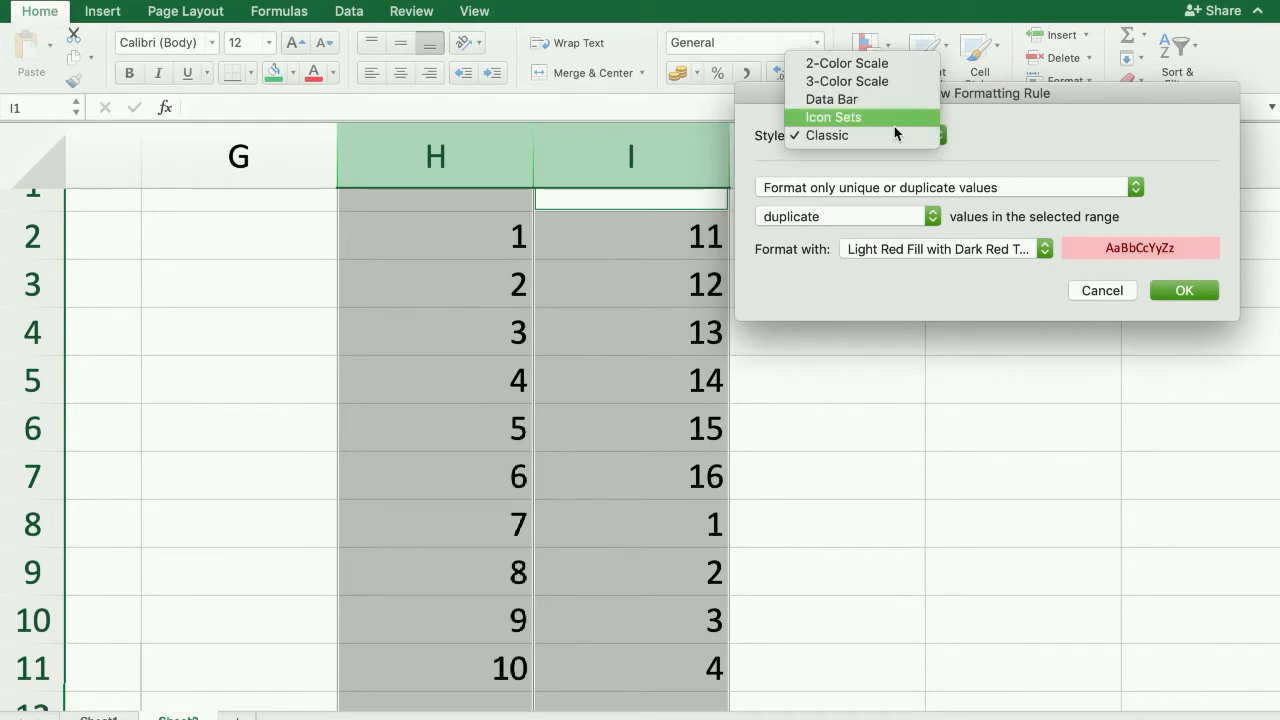
{"action": "left_click", "coordinate": [869, 83]}
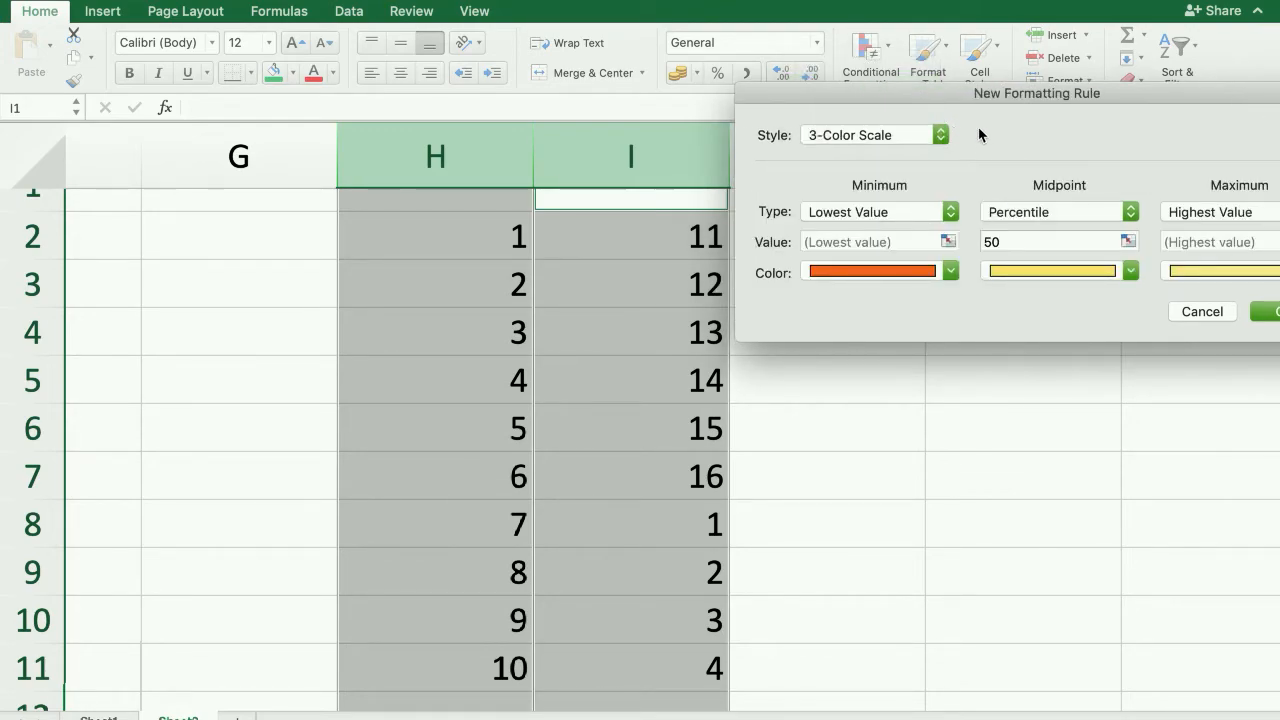
{"action": "left_click_drag", "start_coordinate": [928, 97], "coordinate": [872, 67]}
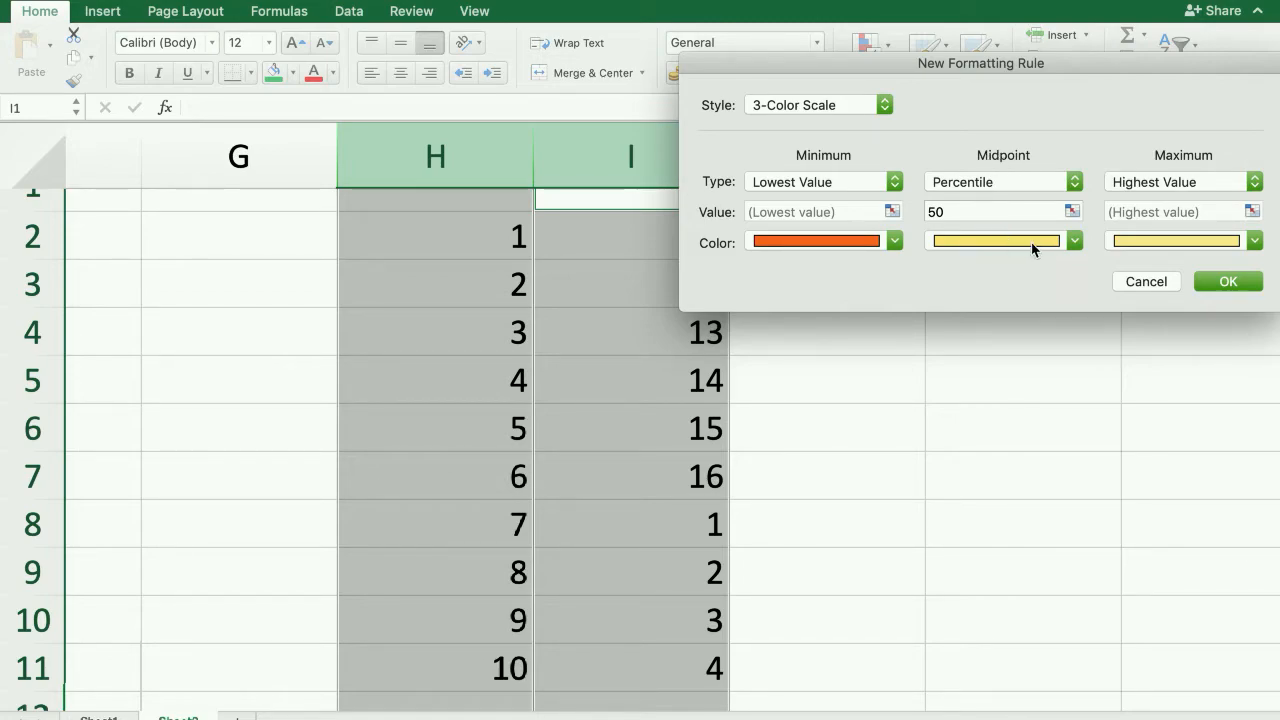
Set the 3-color scale's midpoint color to standard light green and apply the rule to columns H and I
{"action": "left_click", "coordinate": [1075, 241]}
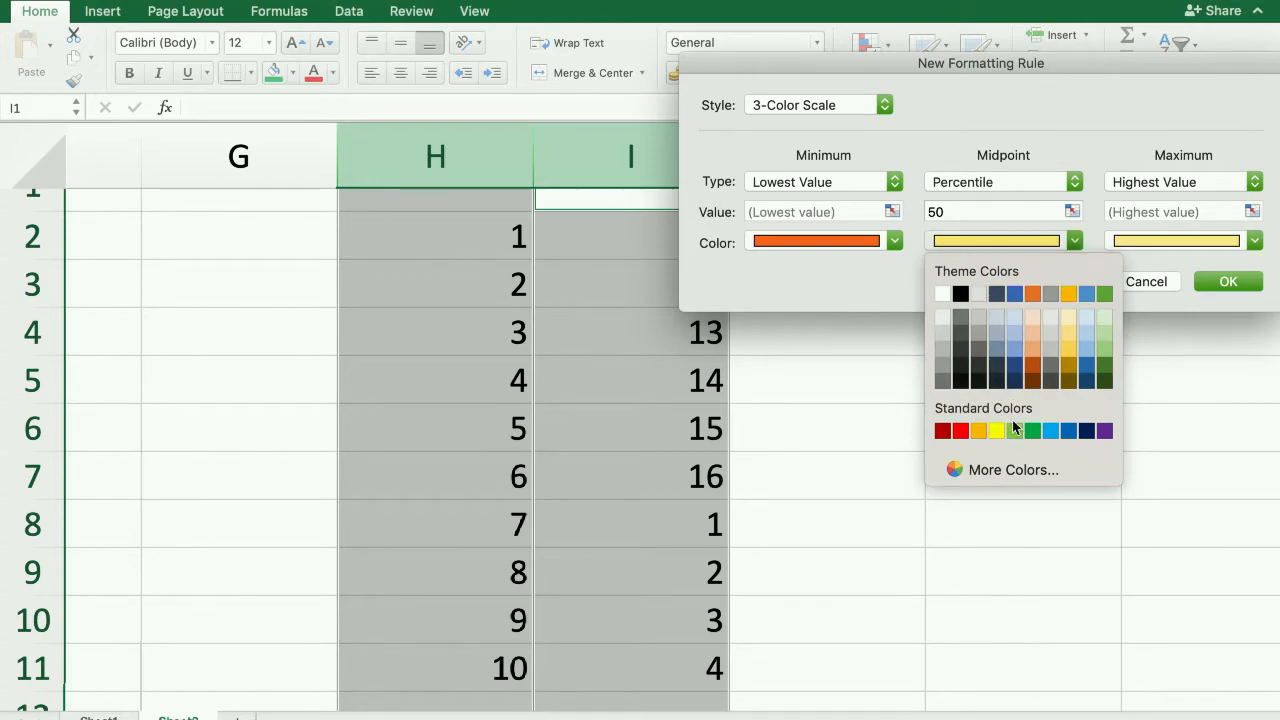
{"action": "left_click", "coordinate": [1015, 430]}
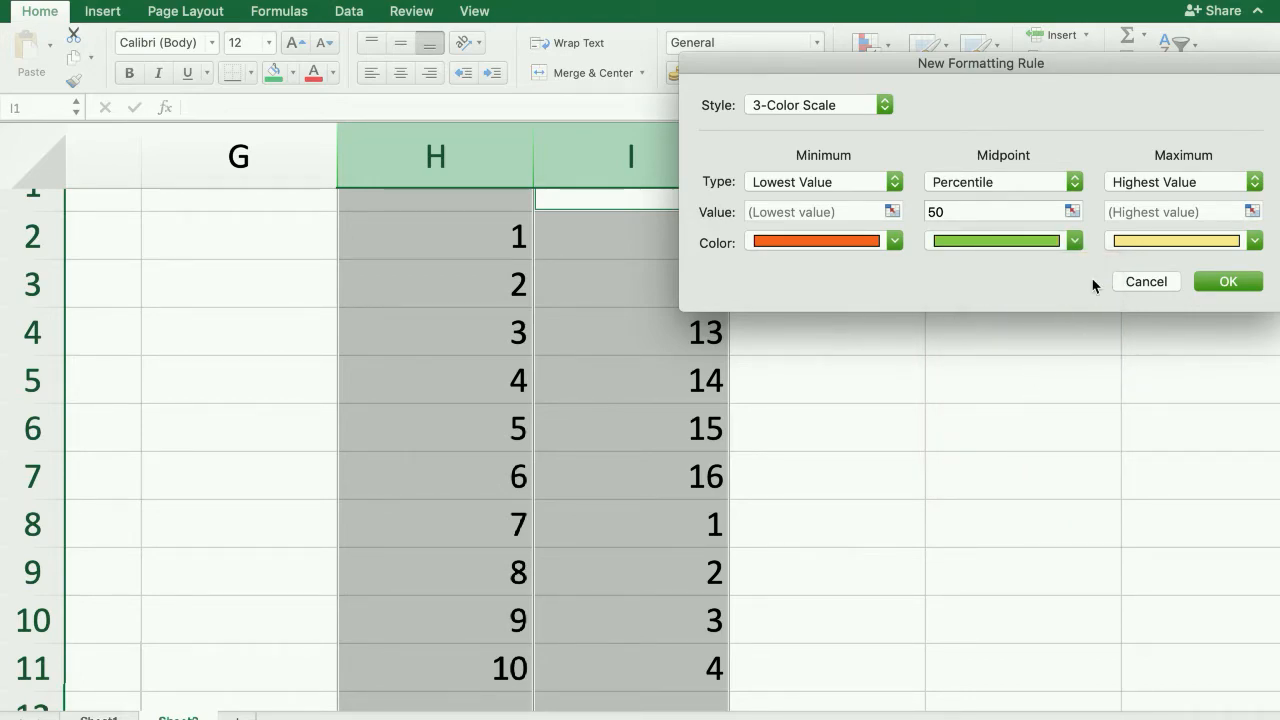
{"action": "left_click", "coordinate": [1216, 282]}
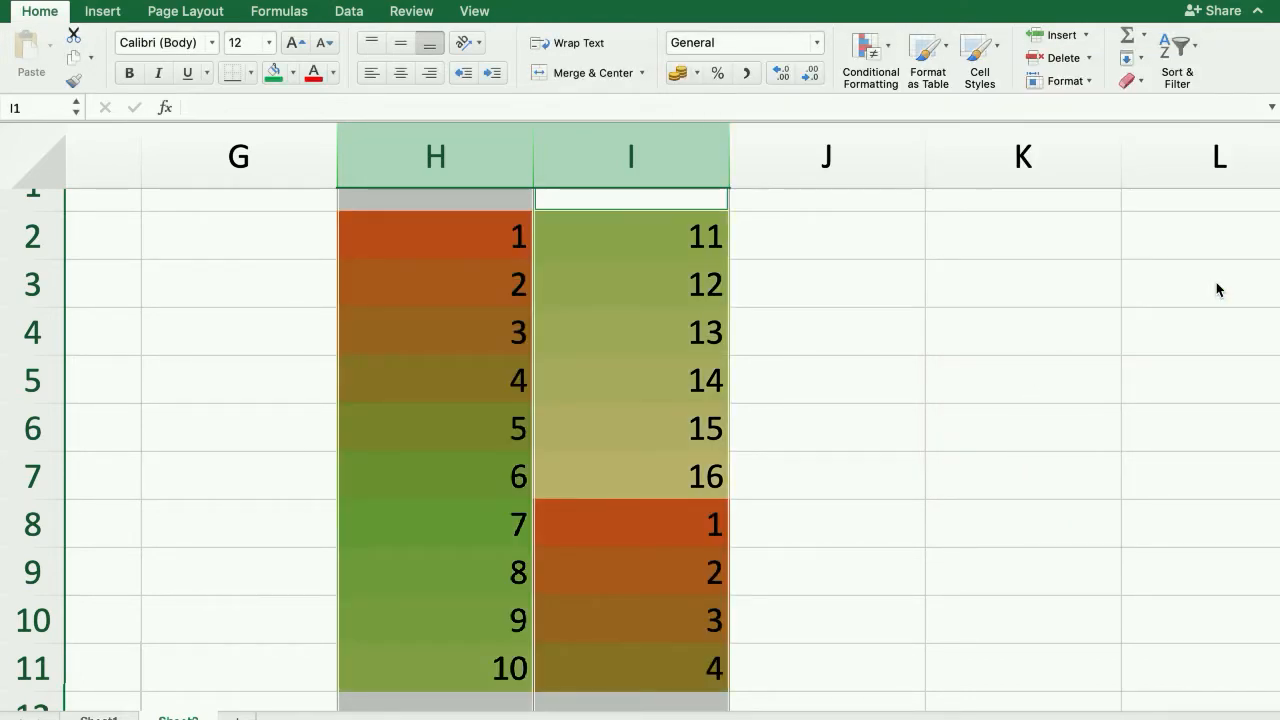
{"action": "left_click", "coordinate": [946, 455]}
{"action": "scroll", "coordinate": [946, 455], "scroll_direction": "down", "scroll_amount": 1}
{"action": "scroll", "coordinate": [946, 455], "scroll_direction": "up", "scroll_amount": 1}
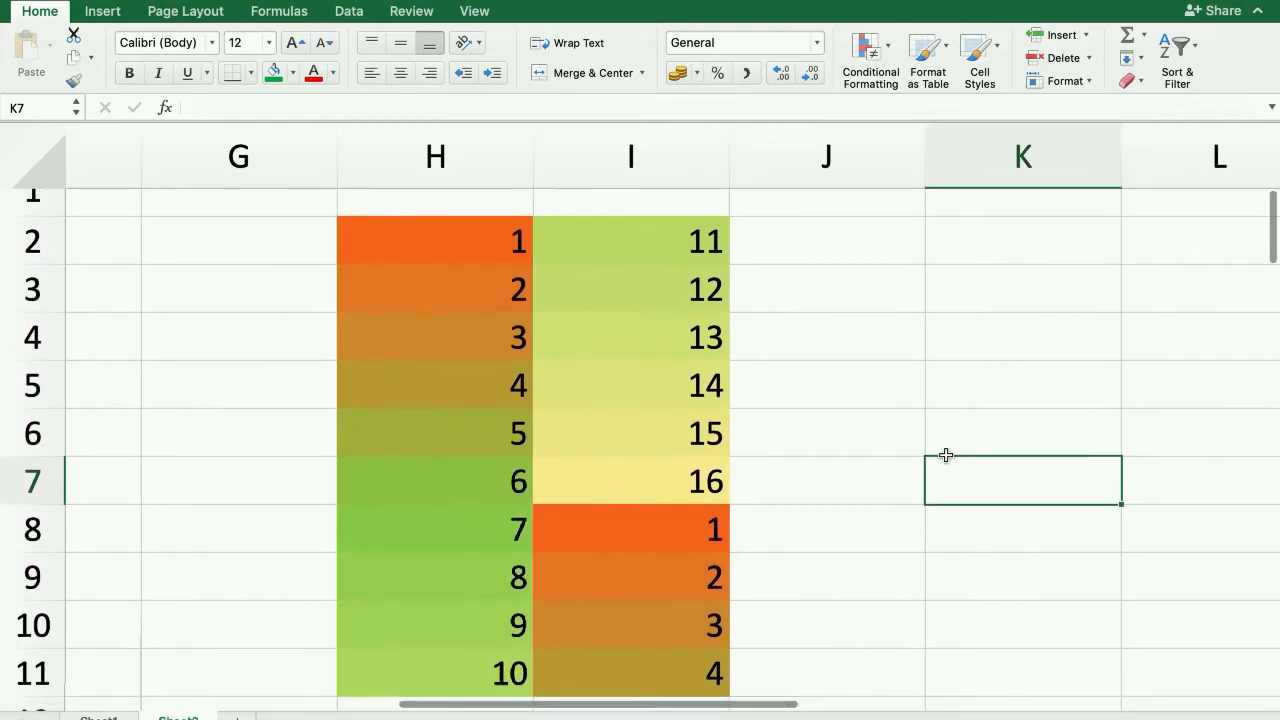
Examine how the 3-color scale shades the lowest, middle and highest values in columns H and I
{"action": "left_click", "coordinate": [503, 240]}
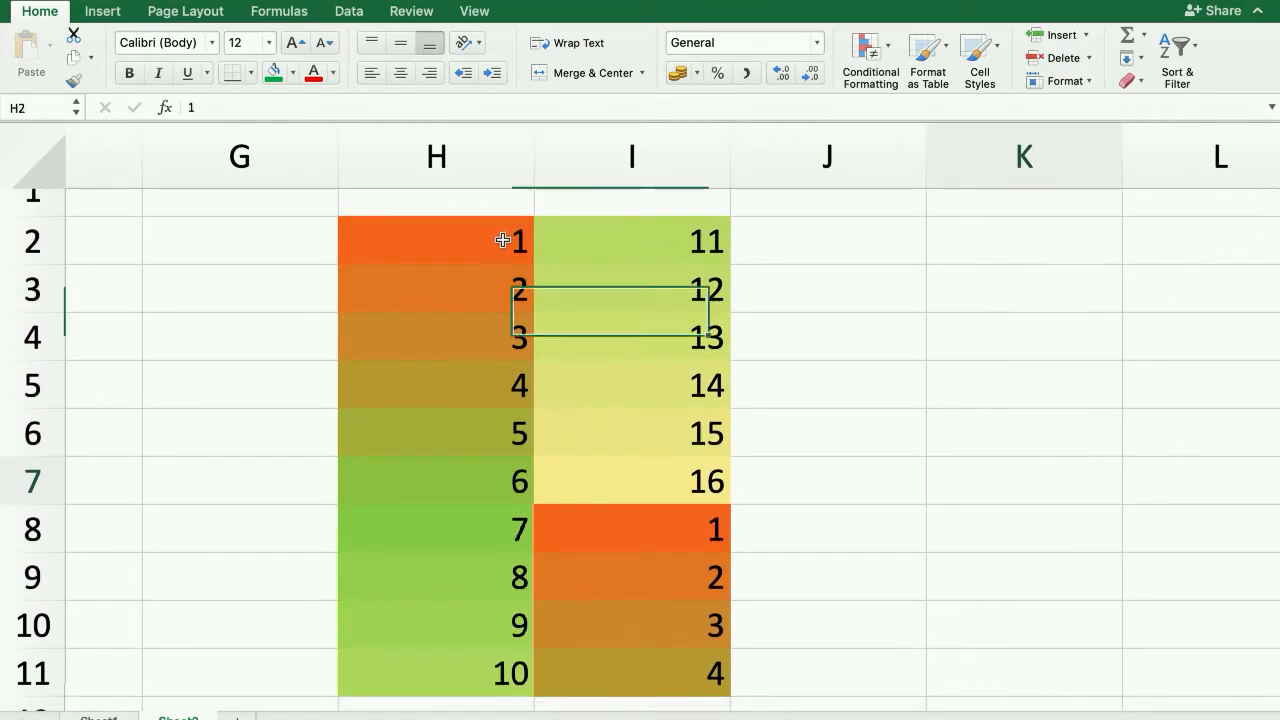
{"action": "left_click", "coordinate": [677, 478]}
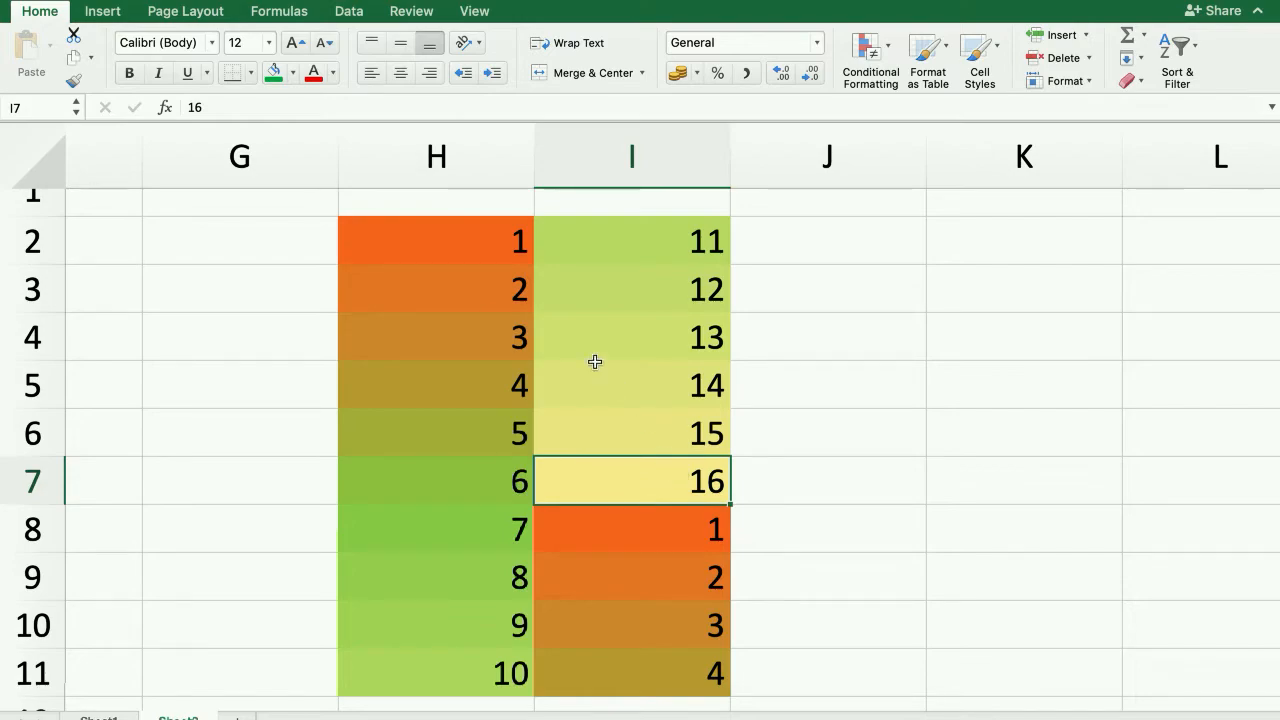
{"action": "left_click", "coordinate": [505, 248]}
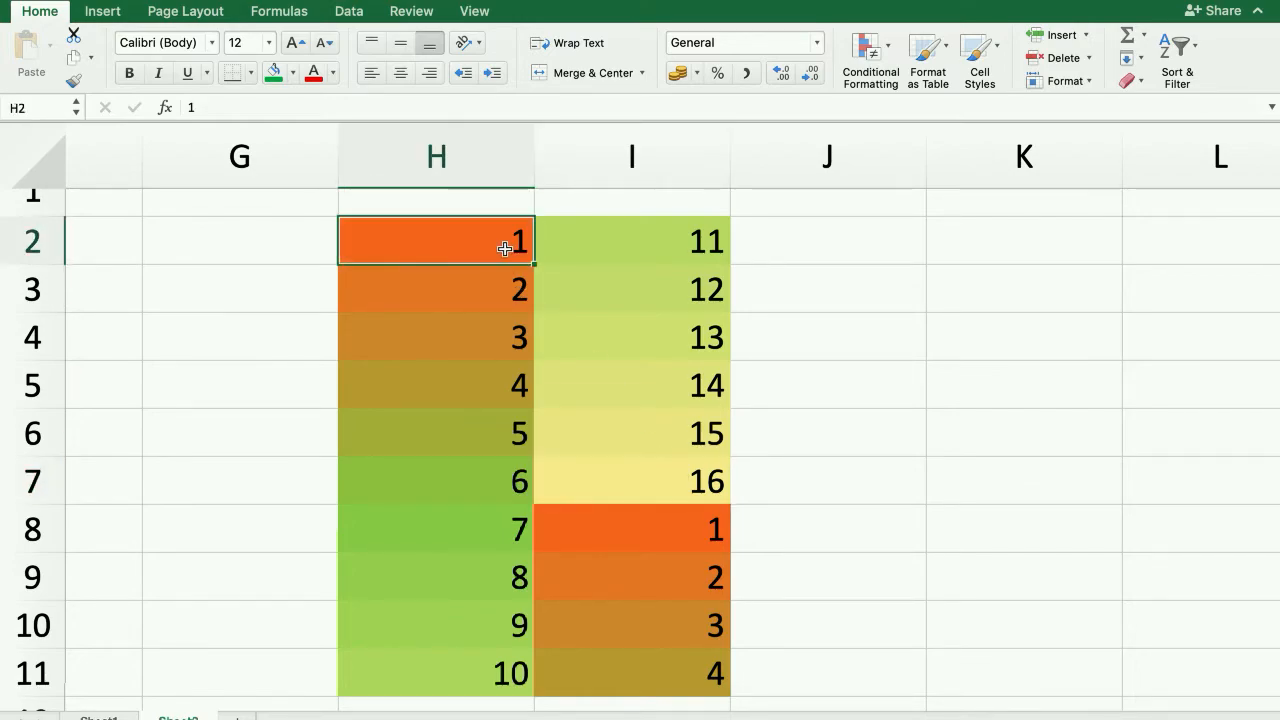
{"action": "left_click", "coordinate": [673, 479]}
{"action": "left_click", "coordinate": [801, 435]}
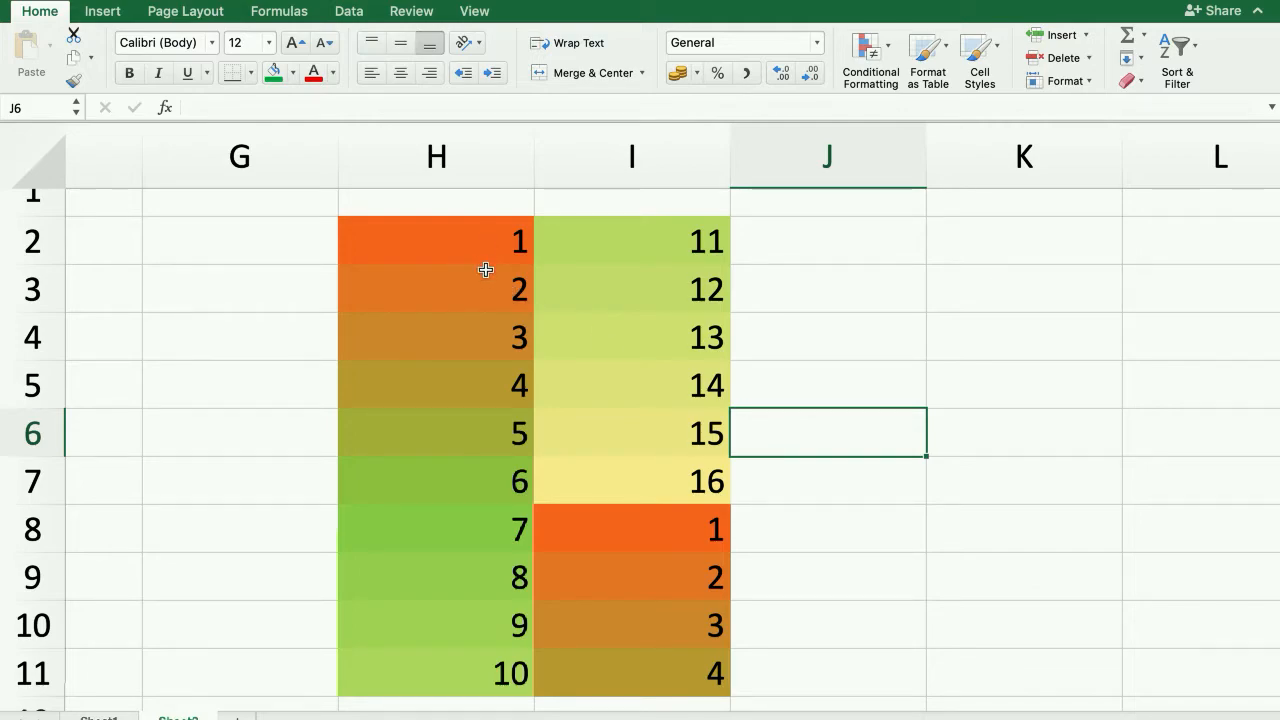
{"action": "scroll", "coordinate": [480, 509], "scroll_direction": "down", "scroll_amount": 1}
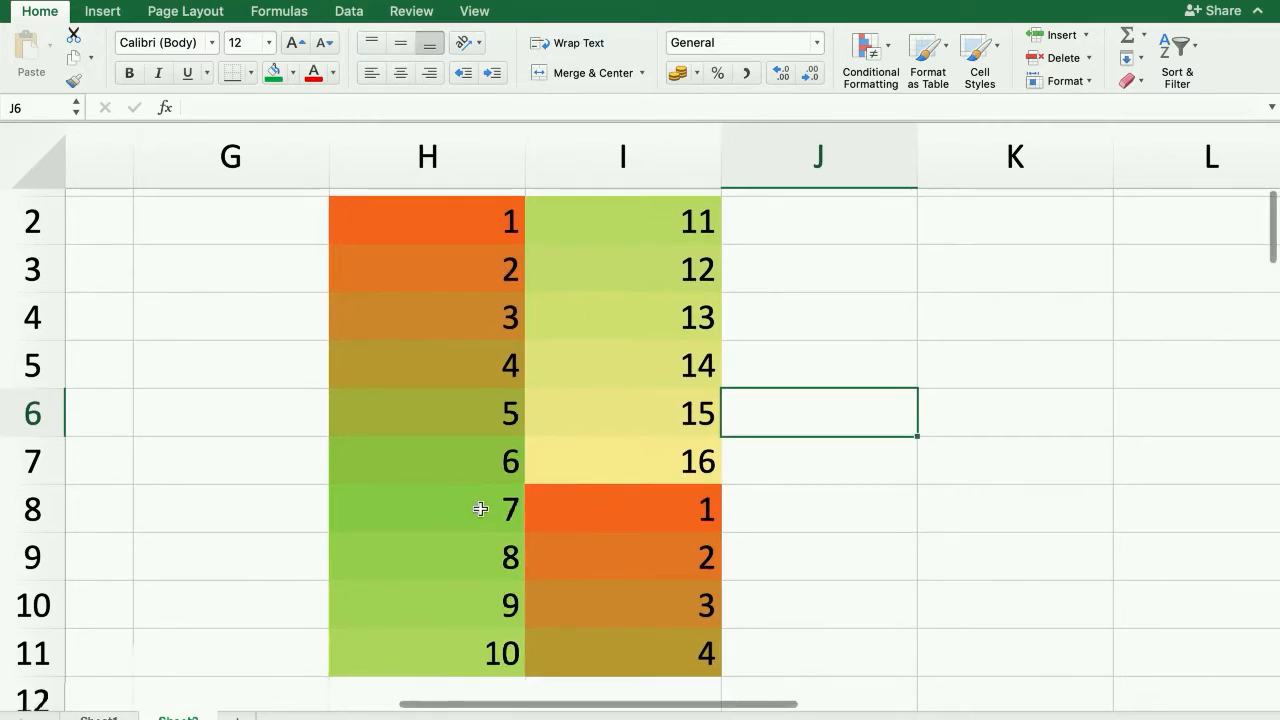
{"action": "scroll", "coordinate": [480, 509], "scroll_direction": "up", "scroll_amount": 1}
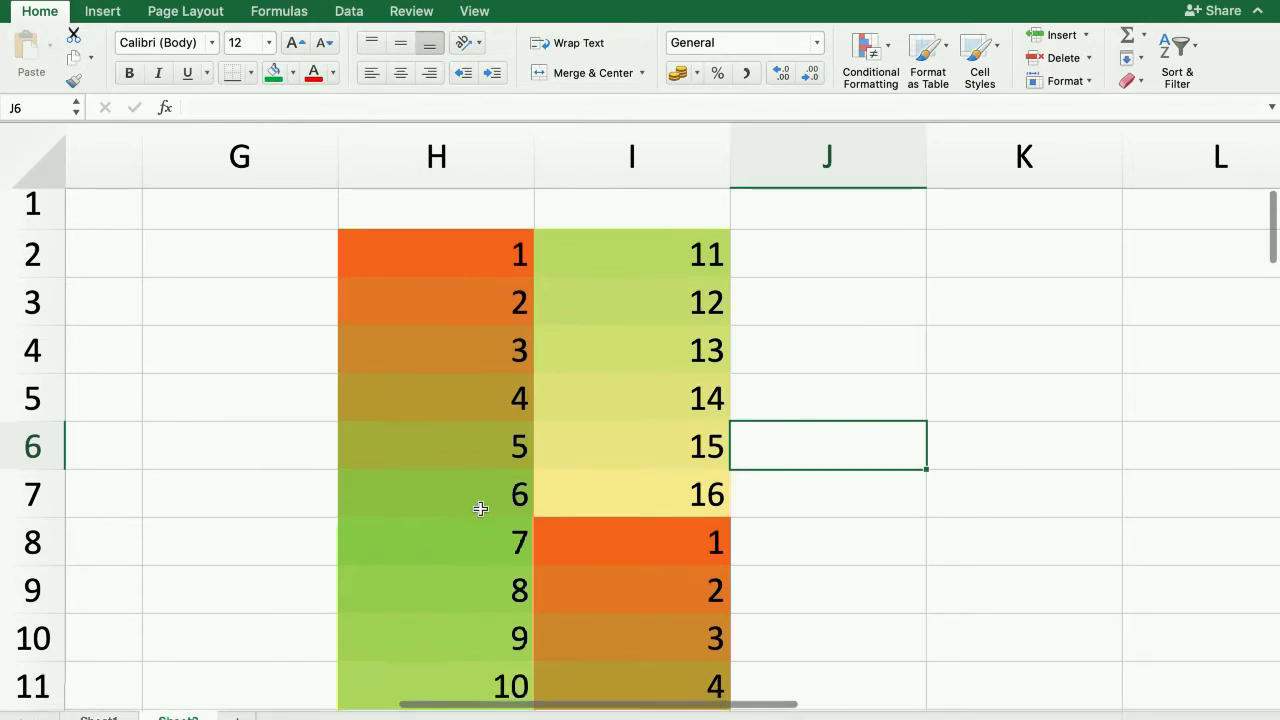
{"action": "scroll", "coordinate": [480, 509], "scroll_direction": "down", "scroll_amount": 1}
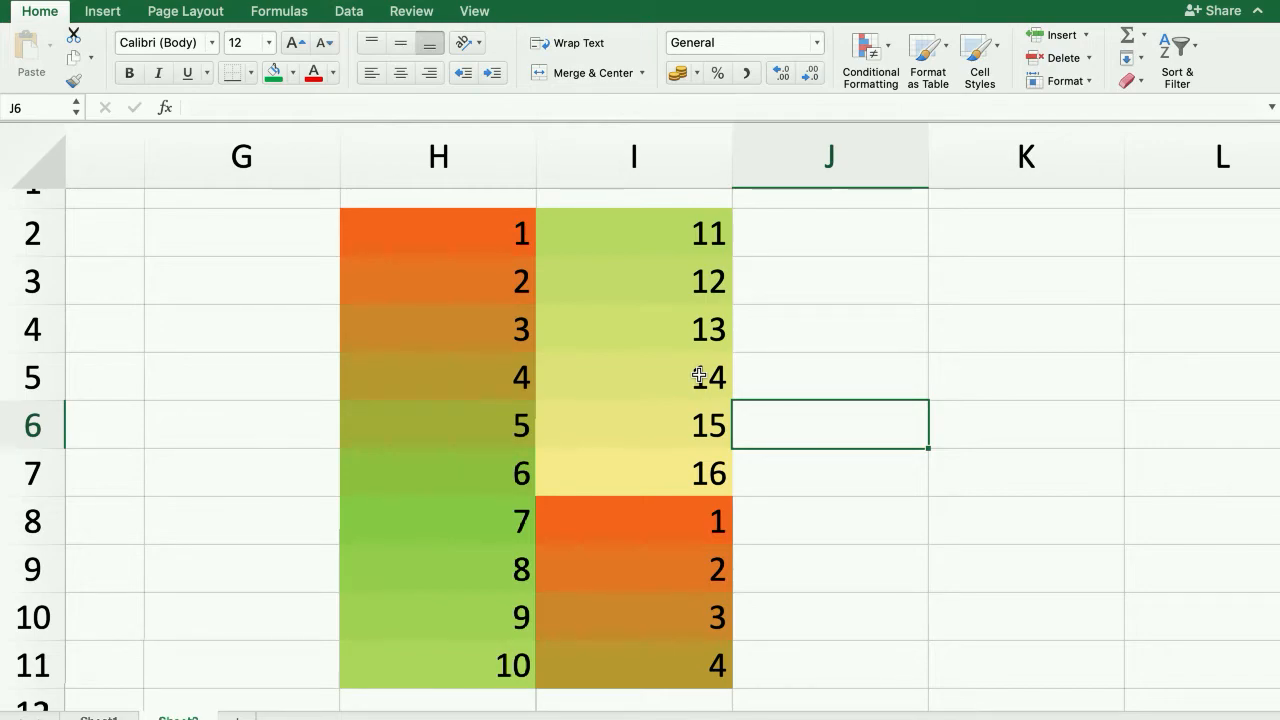
Create a duplicate-values highlight rule for columns H and I, switch its style to Data Bar and apply it
{"action": "left_click_drag", "start_coordinate": [634, 156], "coordinate": [438, 156]}
{"action": "left_click", "coordinate": [871, 50]}
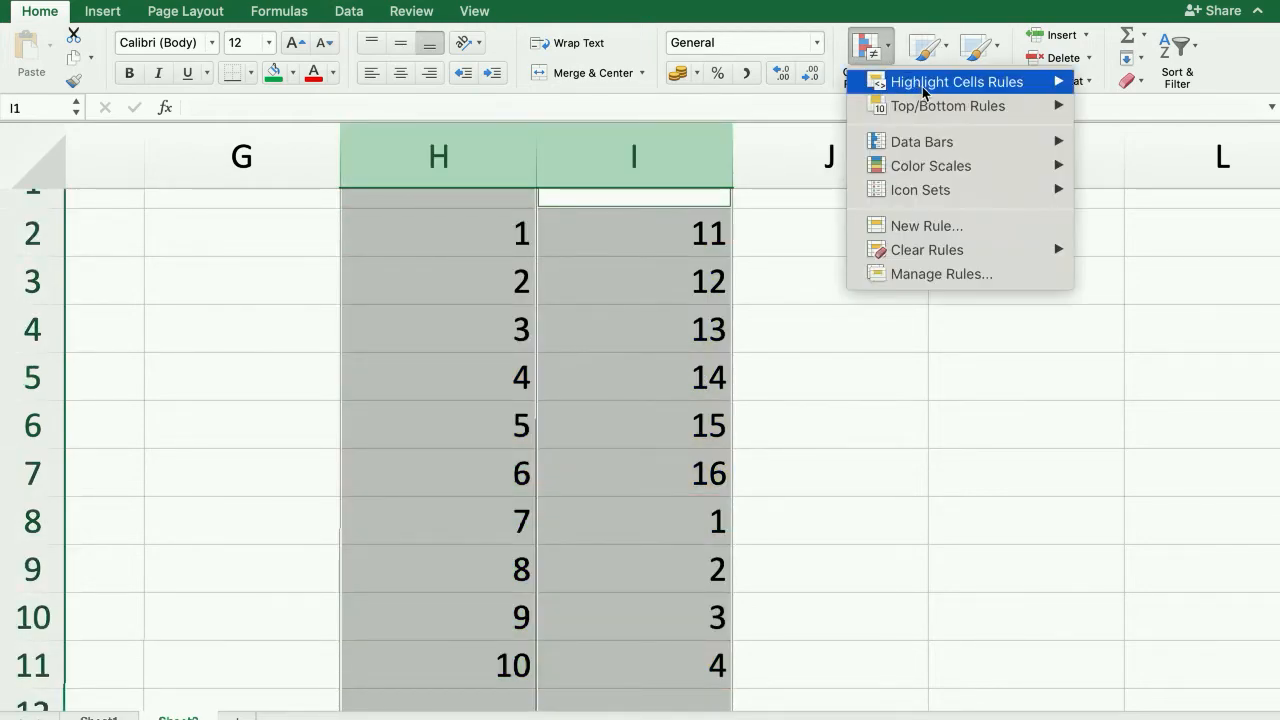
{"action": "mouse_move", "coordinate": [960, 82]}
{"action": "left_click", "coordinate": [1176, 231]}
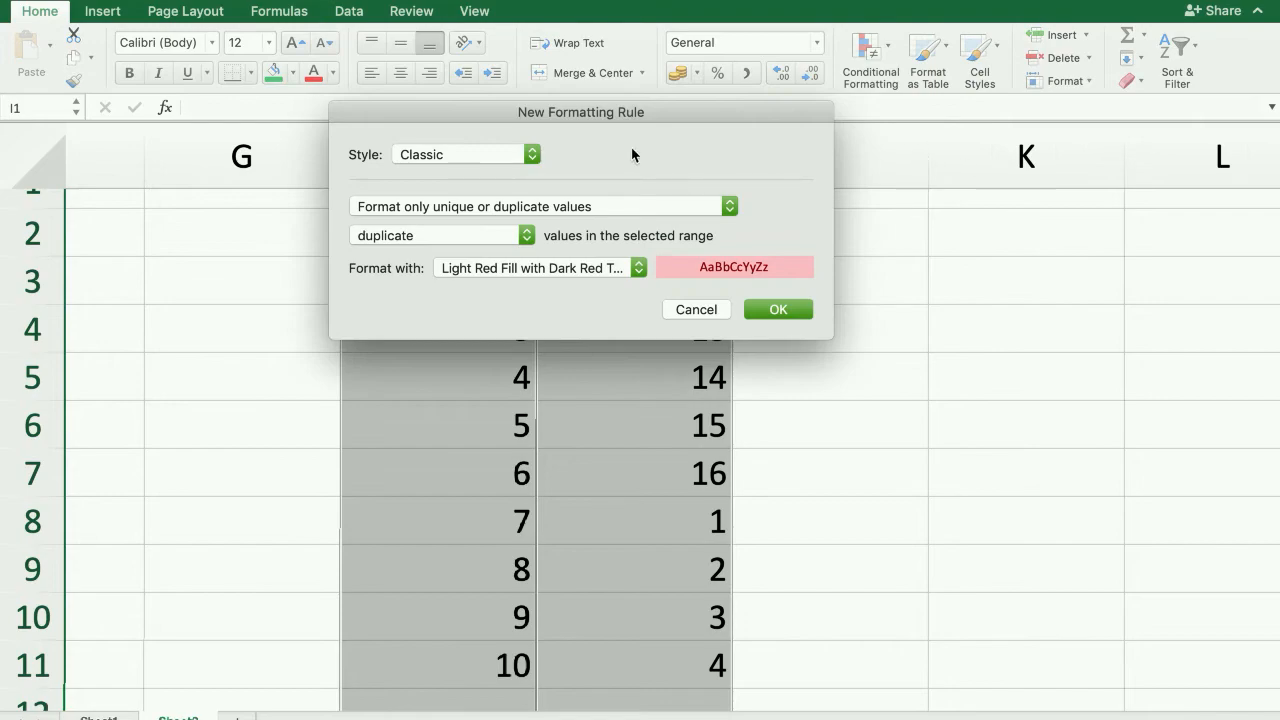
{"action": "left_click", "coordinate": [471, 156]}
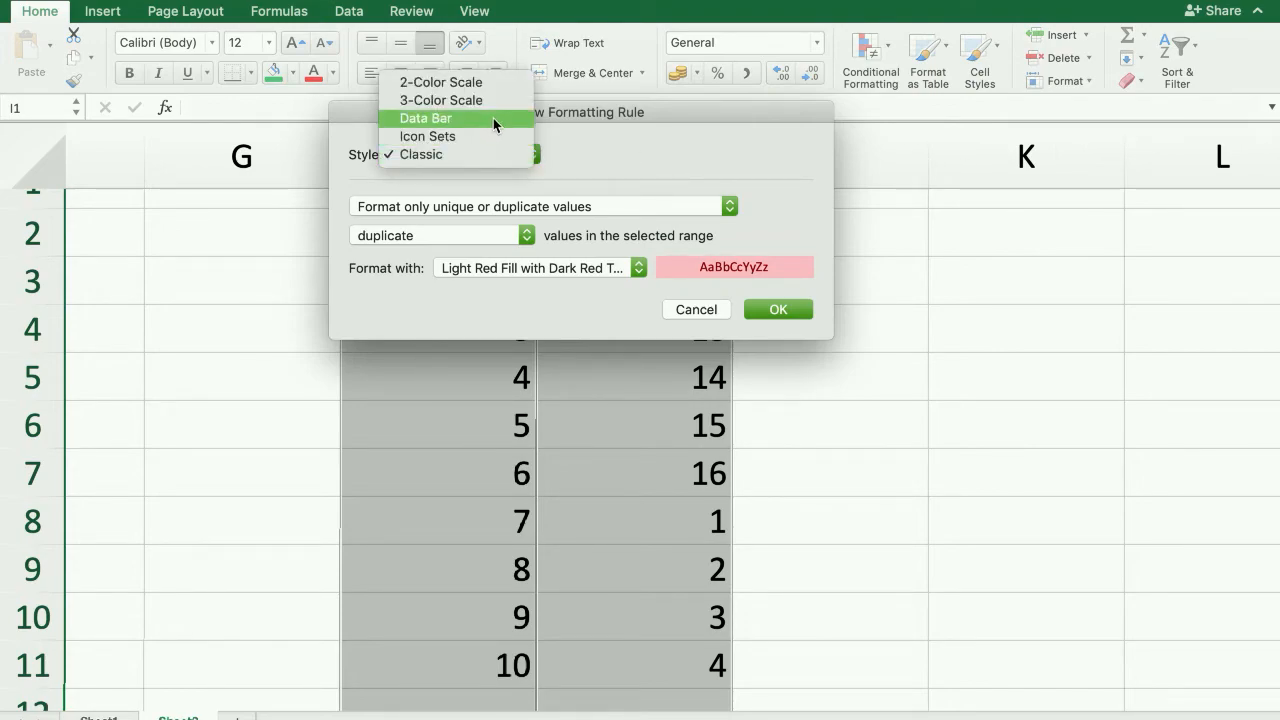
{"action": "left_click", "coordinate": [494, 120]}
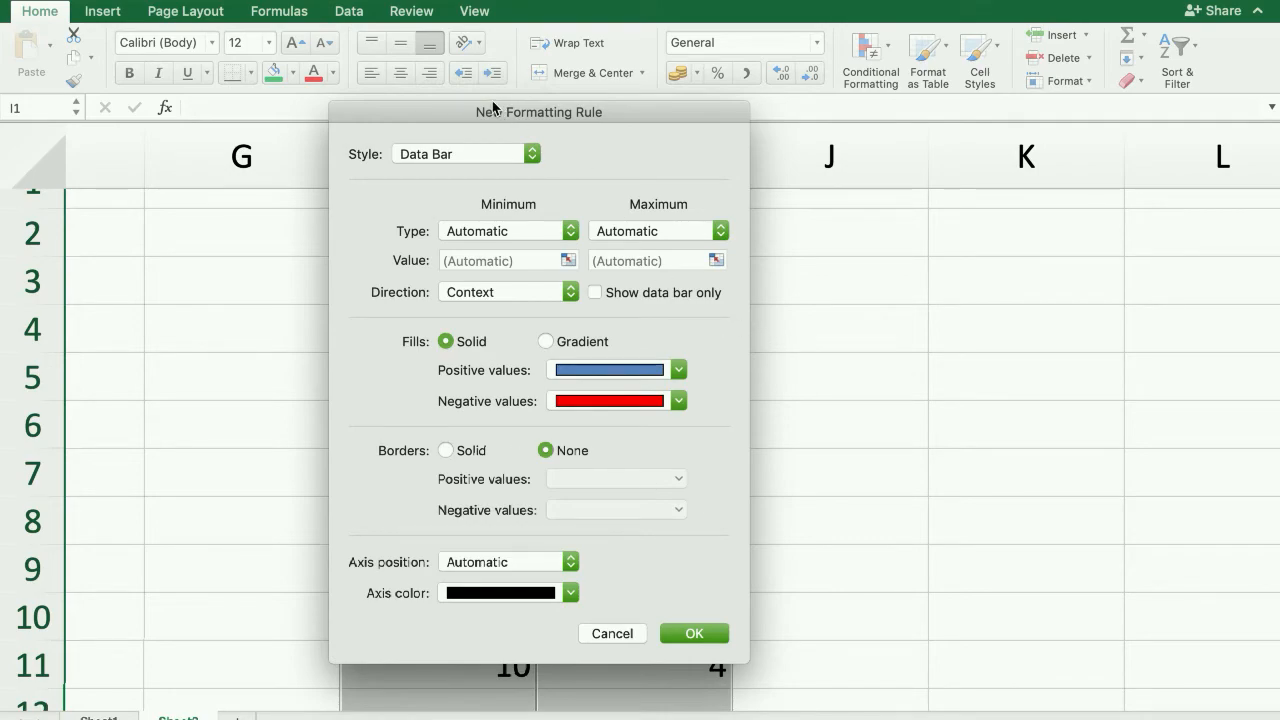
{"action": "left_click_drag", "start_coordinate": [495, 111], "coordinate": [930, 73]}
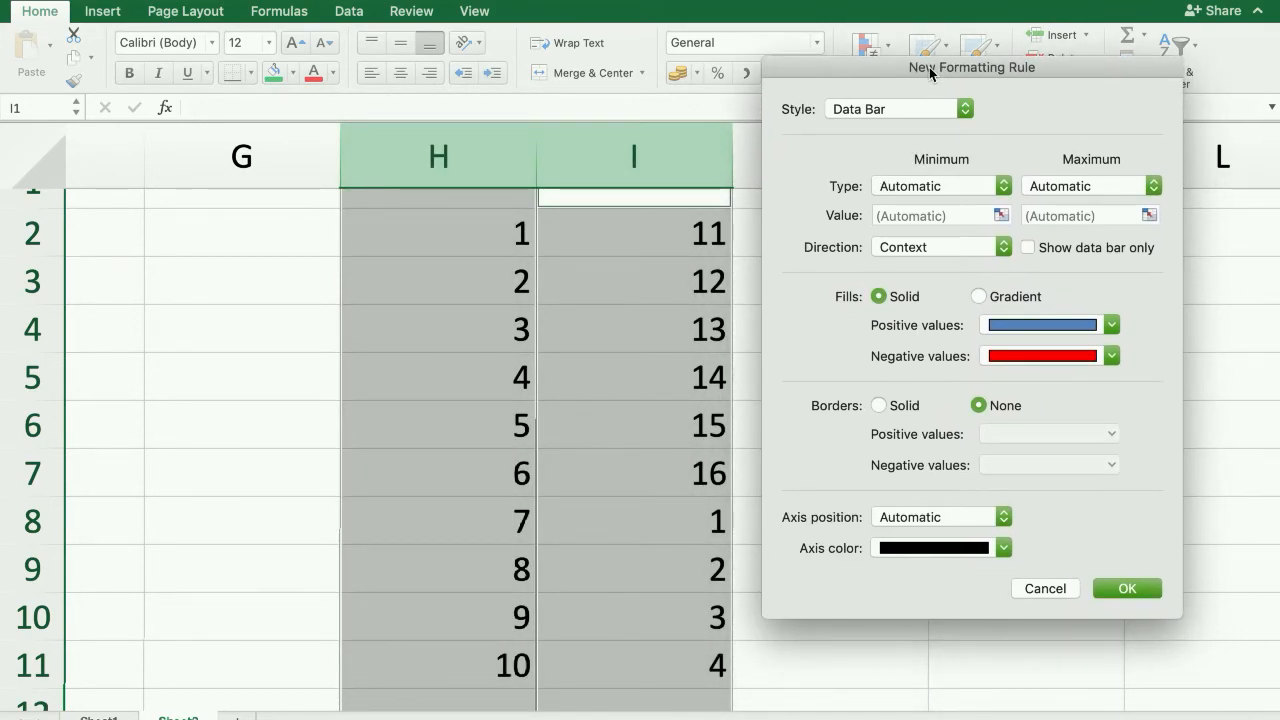
{"action": "left_click", "coordinate": [1125, 589]}
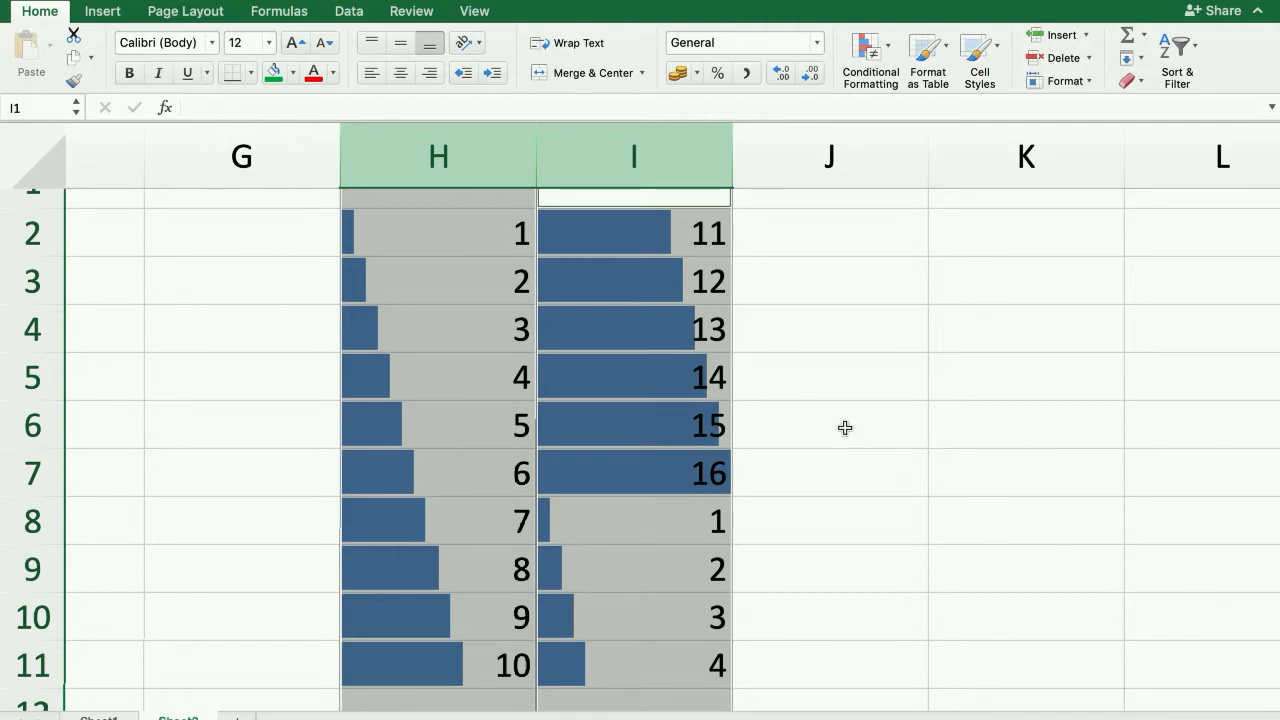
{"action": "left_click", "coordinate": [845, 428]}
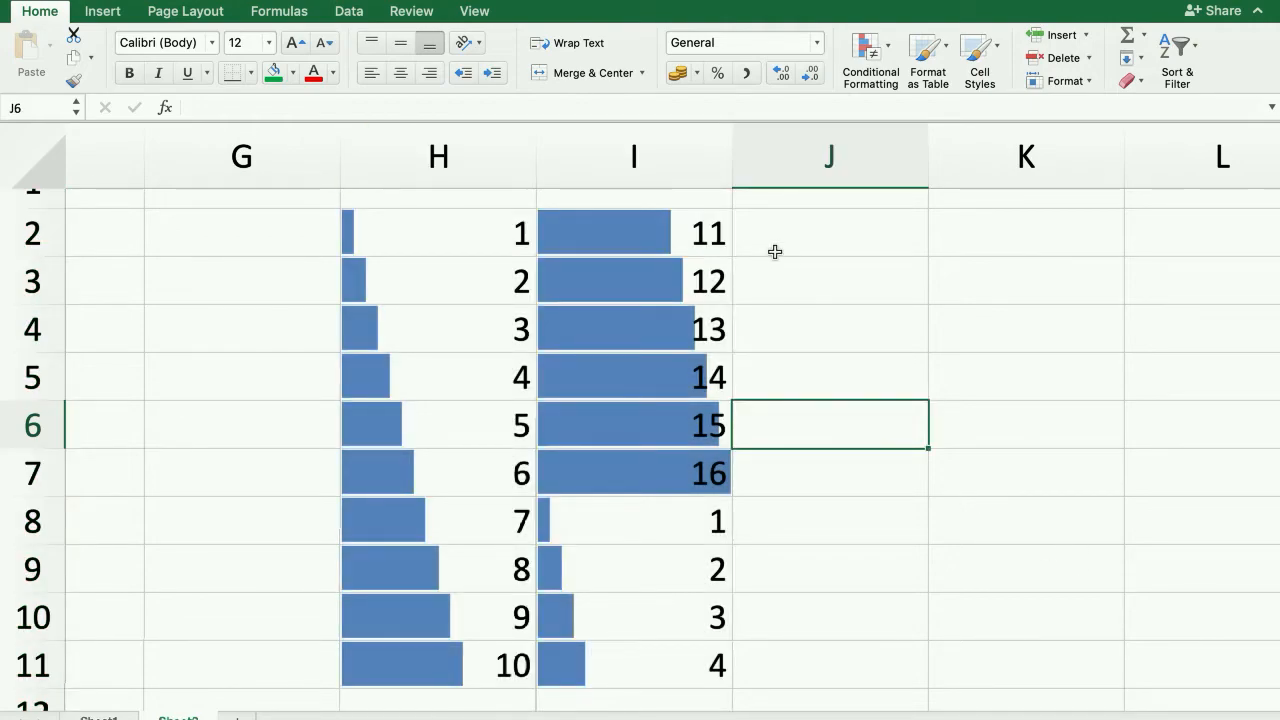
Widen column I slightly and examine how the data bar lengths reflect the values in columns H and I
{"action": "left_click_drag", "start_coordinate": [732, 160], "coordinate": [768, 377]}
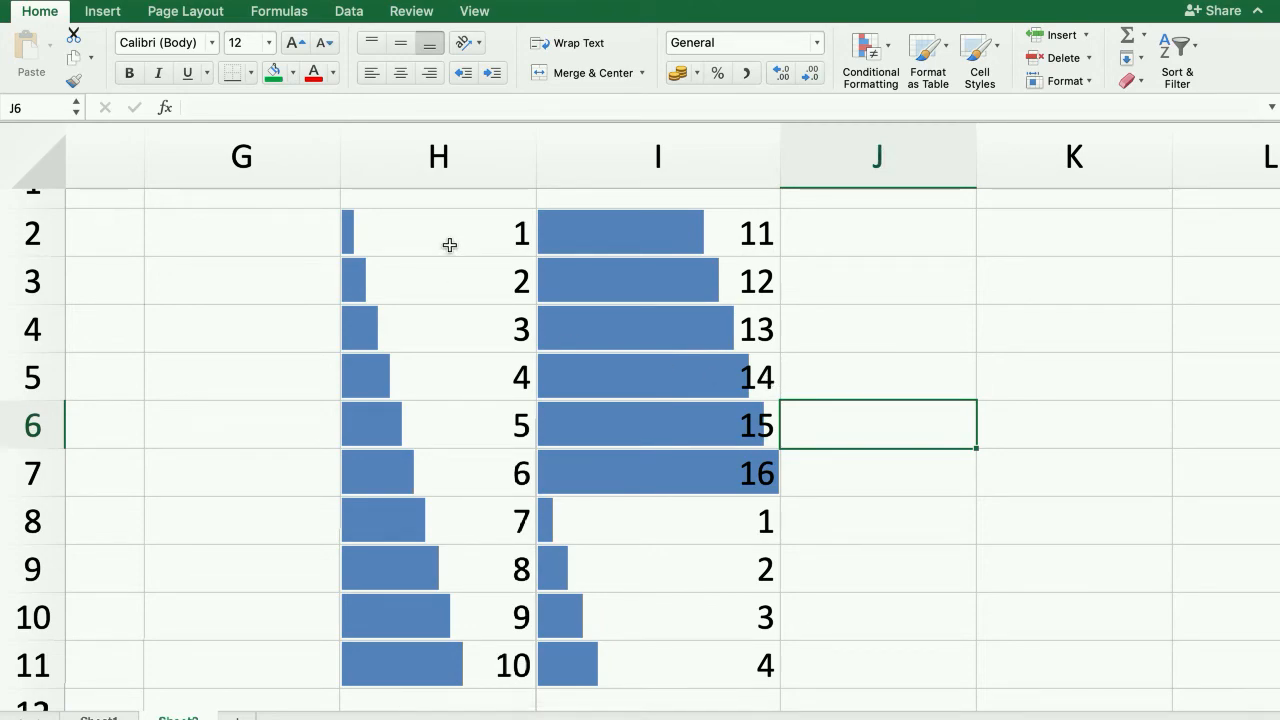
{"action": "left_click", "coordinate": [389, 238]}
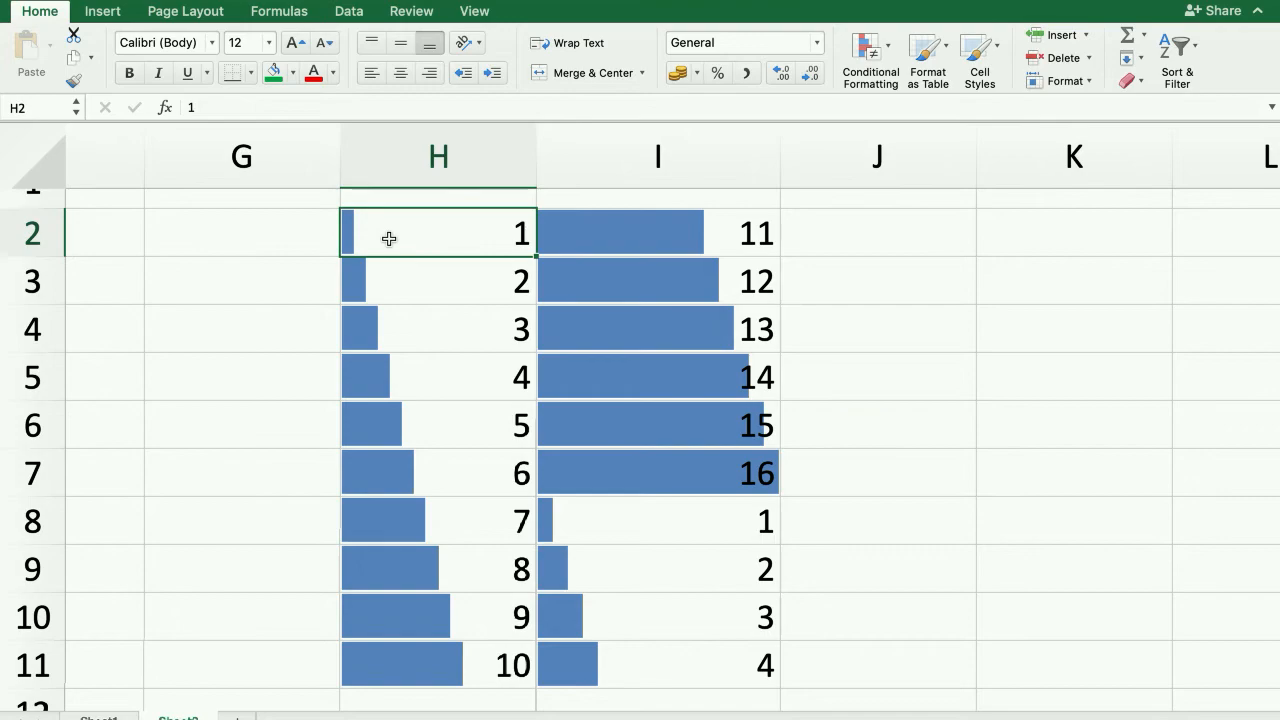
{"action": "left_click", "coordinate": [726, 489]}
{"action": "left_click", "coordinate": [887, 464]}
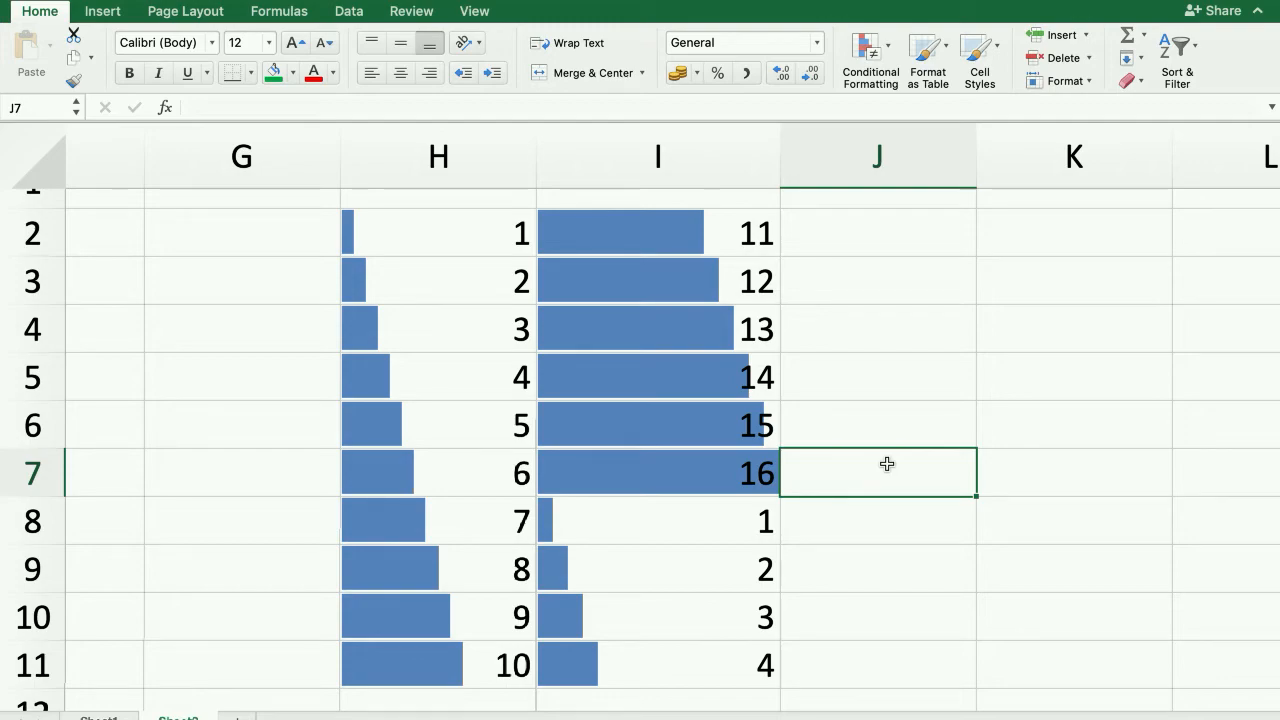
{"action": "left_click", "coordinate": [508, 247]}
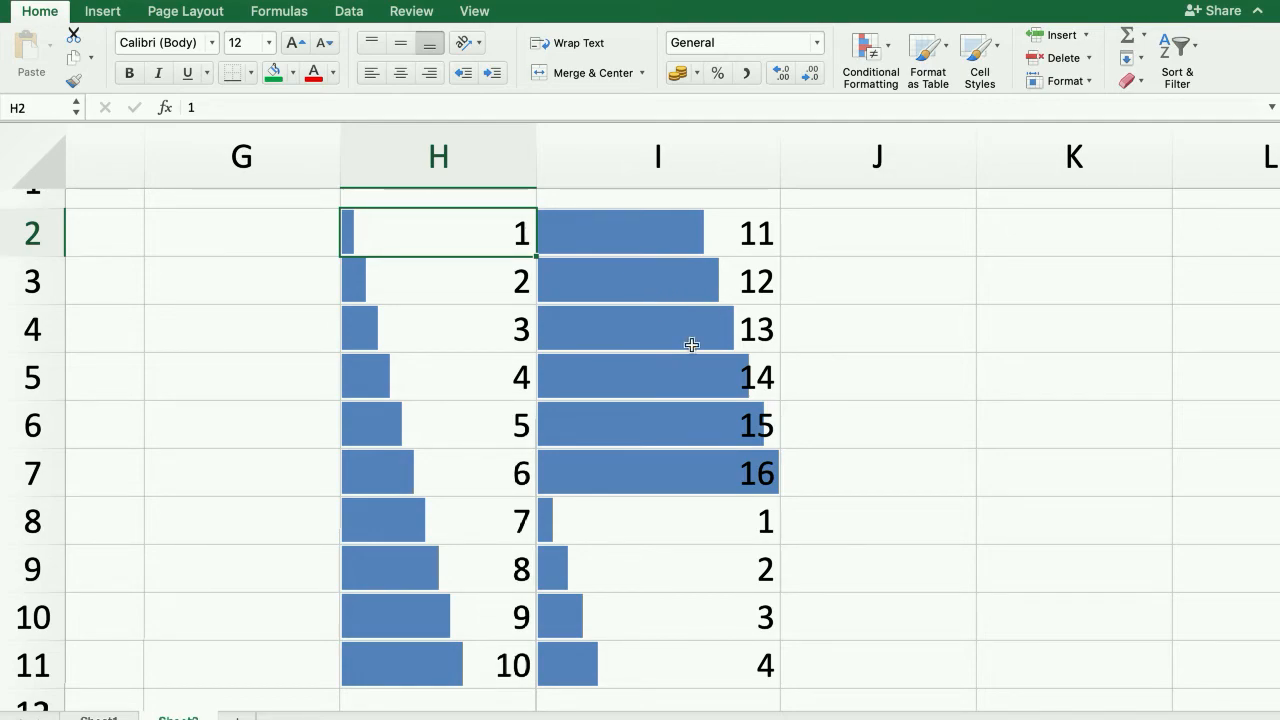
{"action": "scroll", "coordinate": [691, 345], "scroll_direction": "down", "scroll_amount": 1}
{"action": "scroll", "coordinate": [691, 345], "scroll_direction": "up", "scroll_amount": 1}
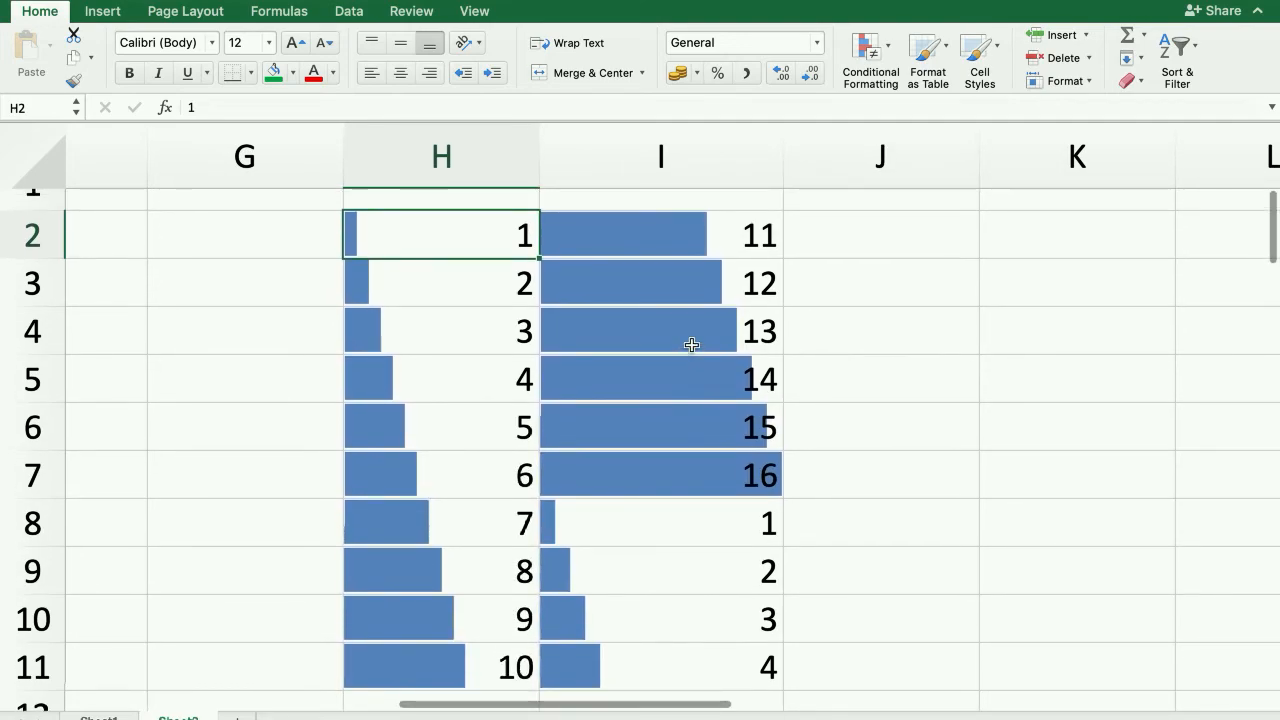
{"action": "scroll", "coordinate": [691, 345], "scroll_direction": "down", "scroll_amount": 1}
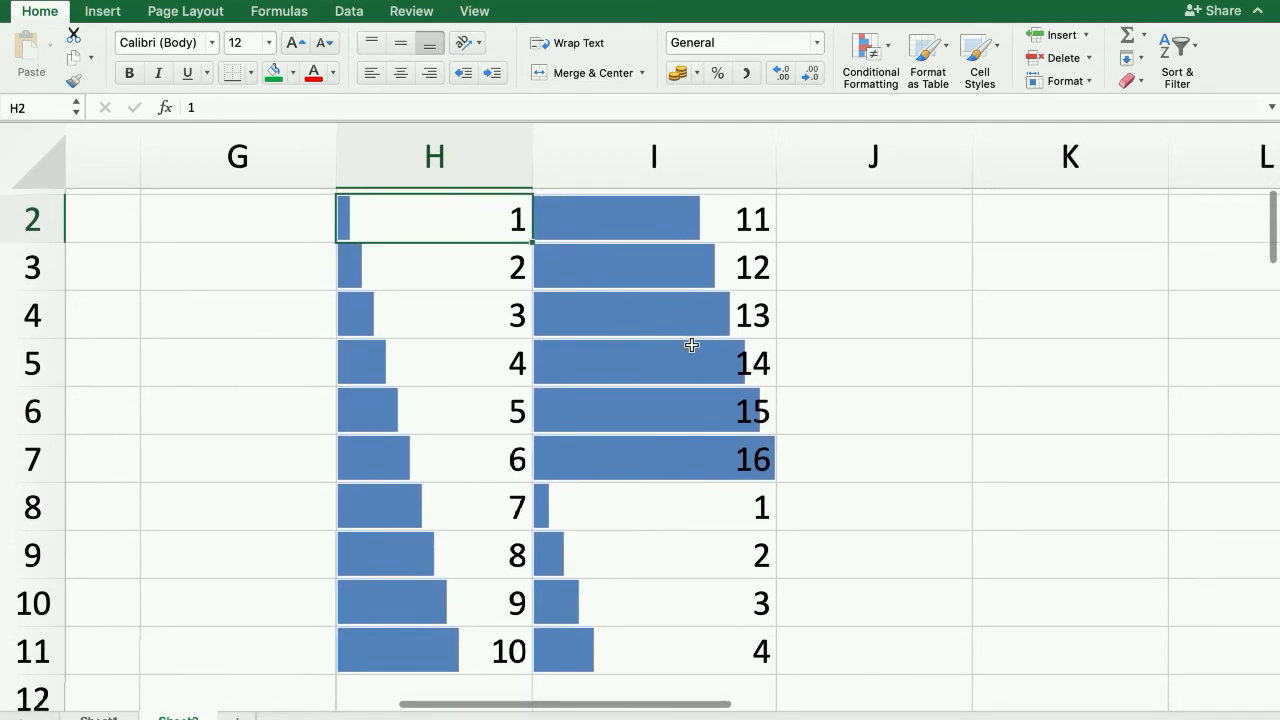
{"action": "scroll", "coordinate": [691, 345], "scroll_direction": "up", "scroll_amount": 1}
{"action": "scroll", "coordinate": [691, 345], "scroll_direction": "down", "scroll_amount": 1}
{"action": "scroll", "coordinate": [691, 345], "scroll_direction": "up", "scroll_amount": 1}
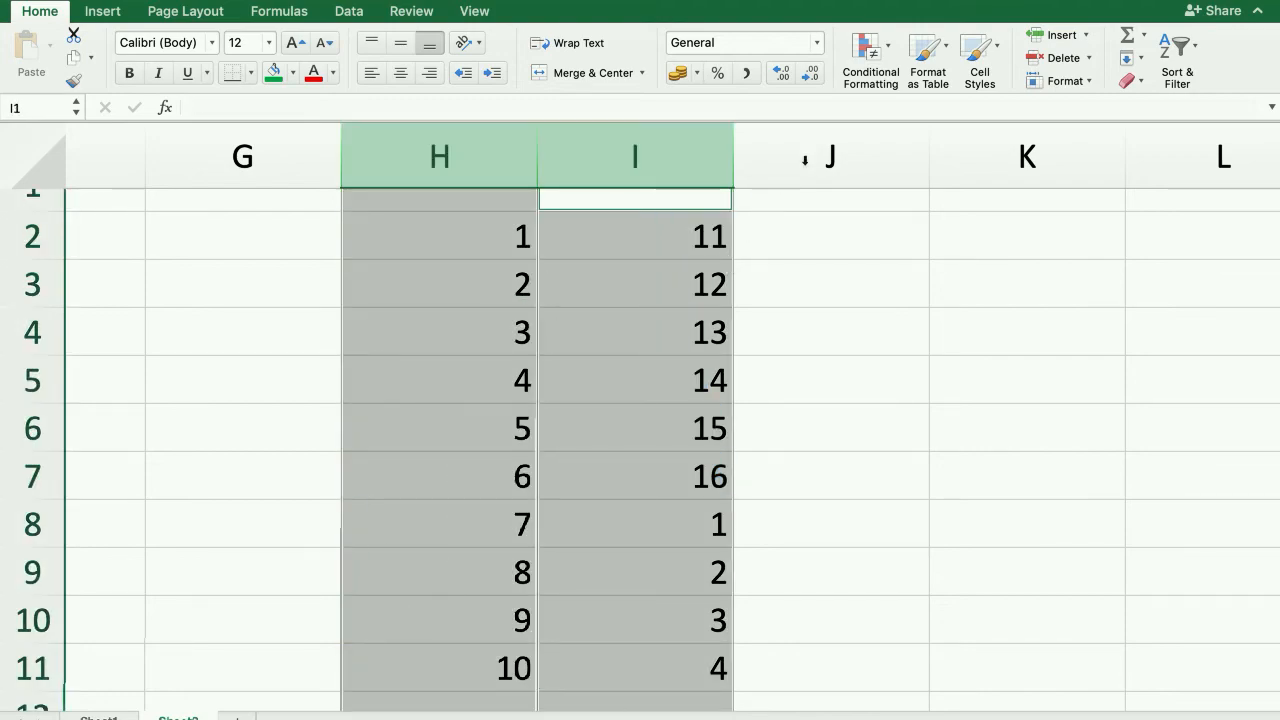
Create a duplicate-values highlight rule for columns H and I, switch its style to Icon Sets and apply it
{"action": "left_click", "coordinate": [868, 50]}
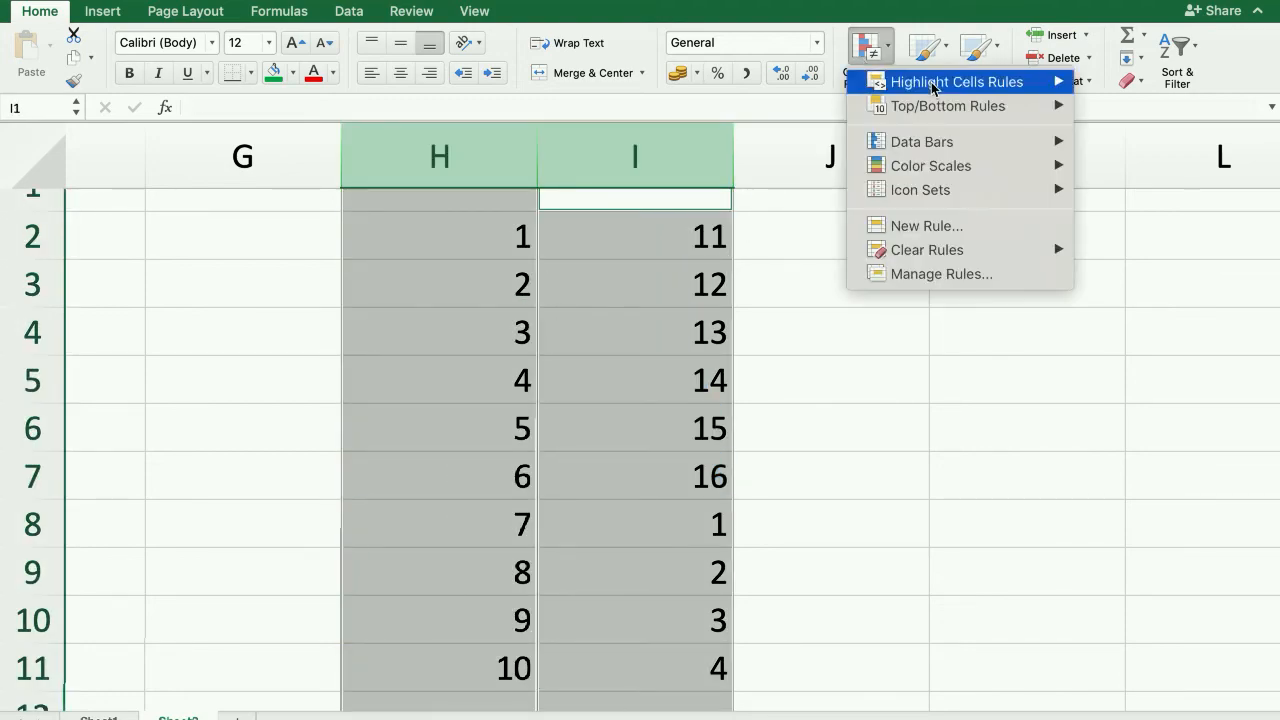
{"action": "mouse_move", "coordinate": [930, 82]}
{"action": "left_click", "coordinate": [1123, 231]}
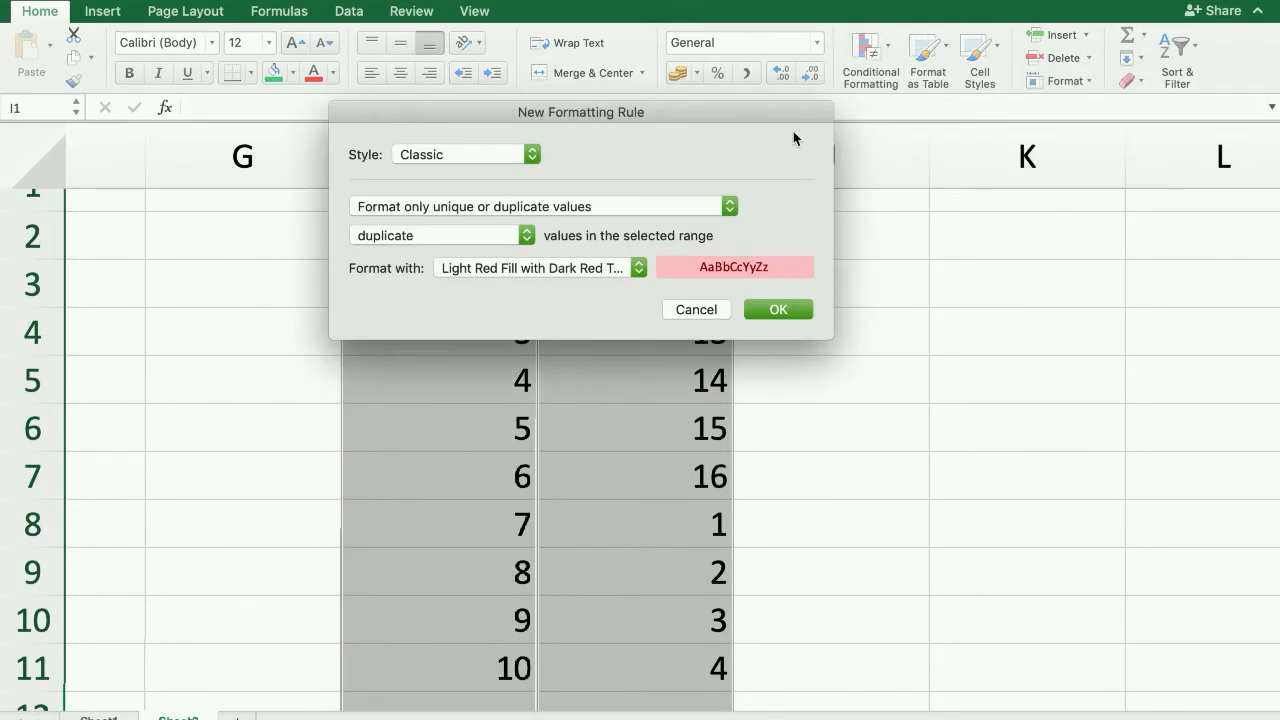
{"action": "left_click", "coordinate": [482, 153]}
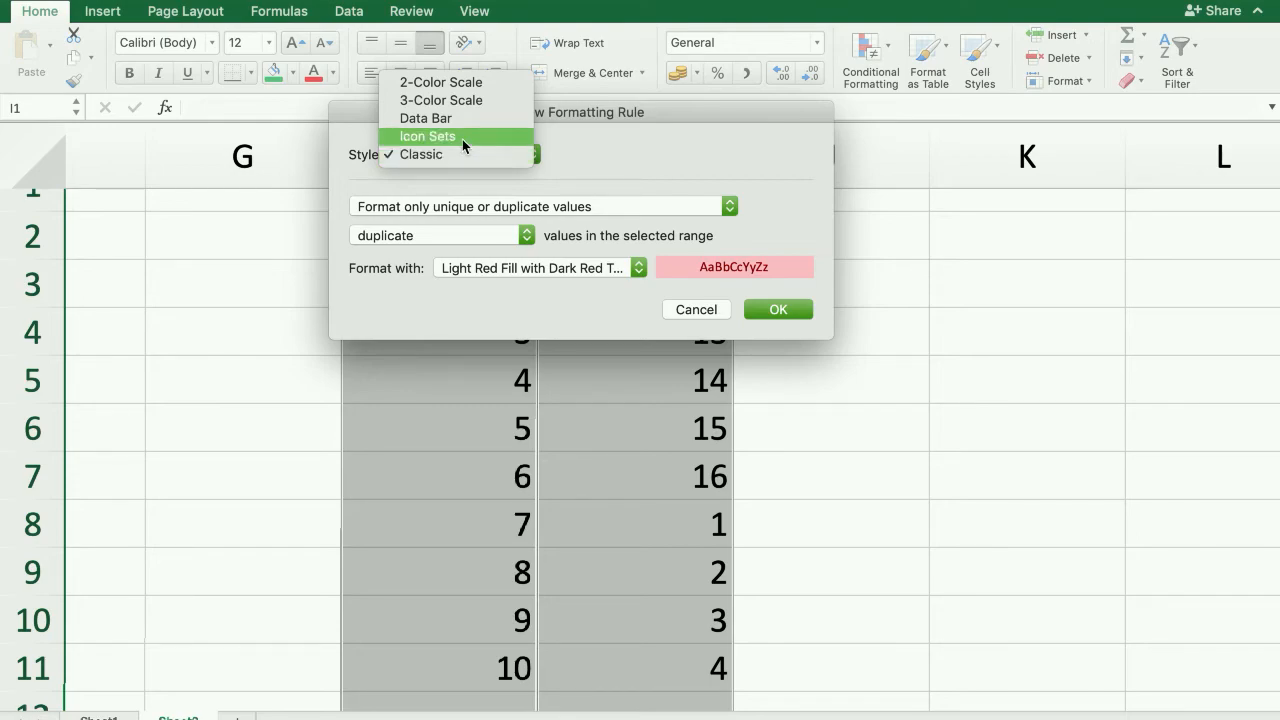
{"action": "left_click", "coordinate": [462, 139]}
{"action": "left_click_drag", "start_coordinate": [583, 112], "coordinate": [847, 41]}
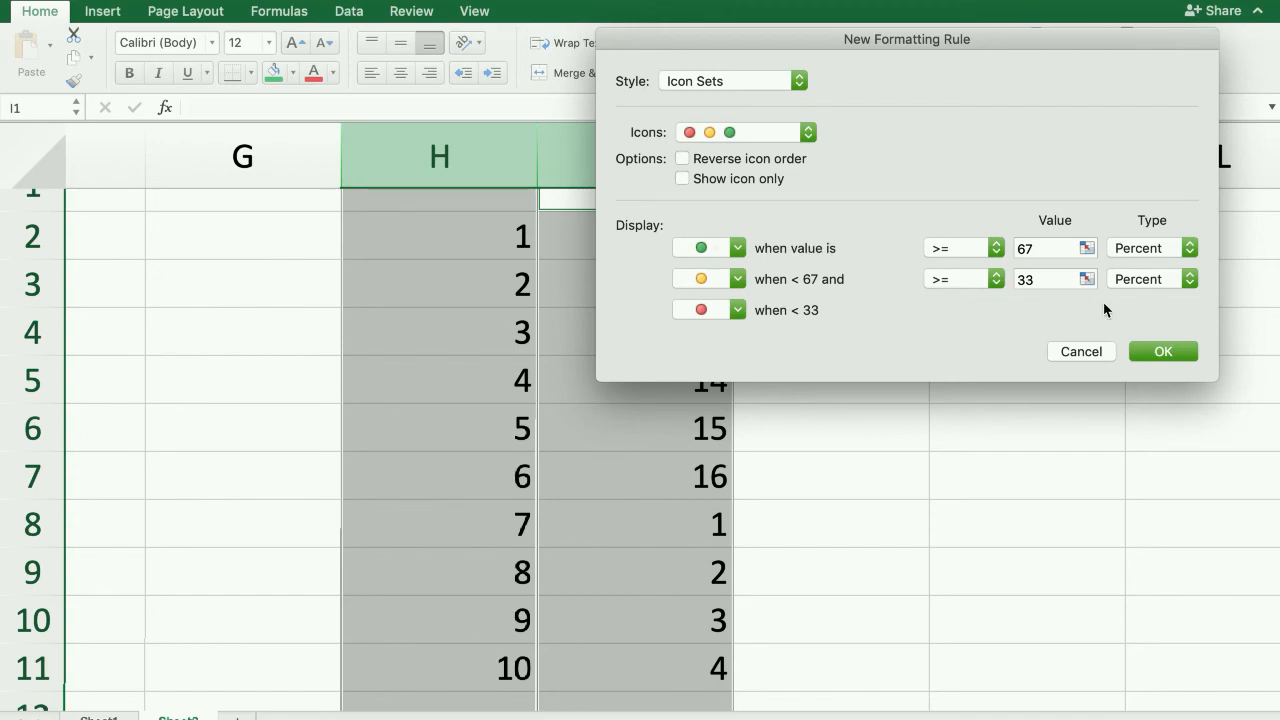
{"action": "left_click", "coordinate": [1179, 351]}
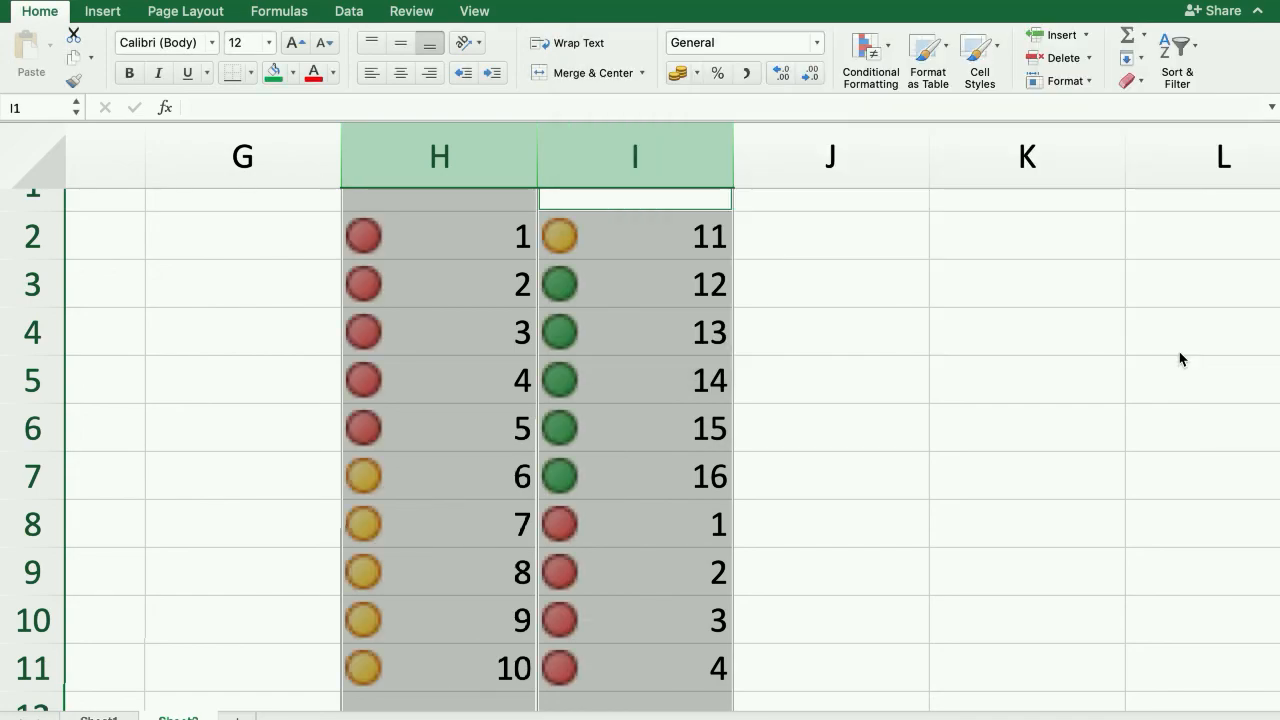
{"action": "left_click", "coordinate": [886, 479]}
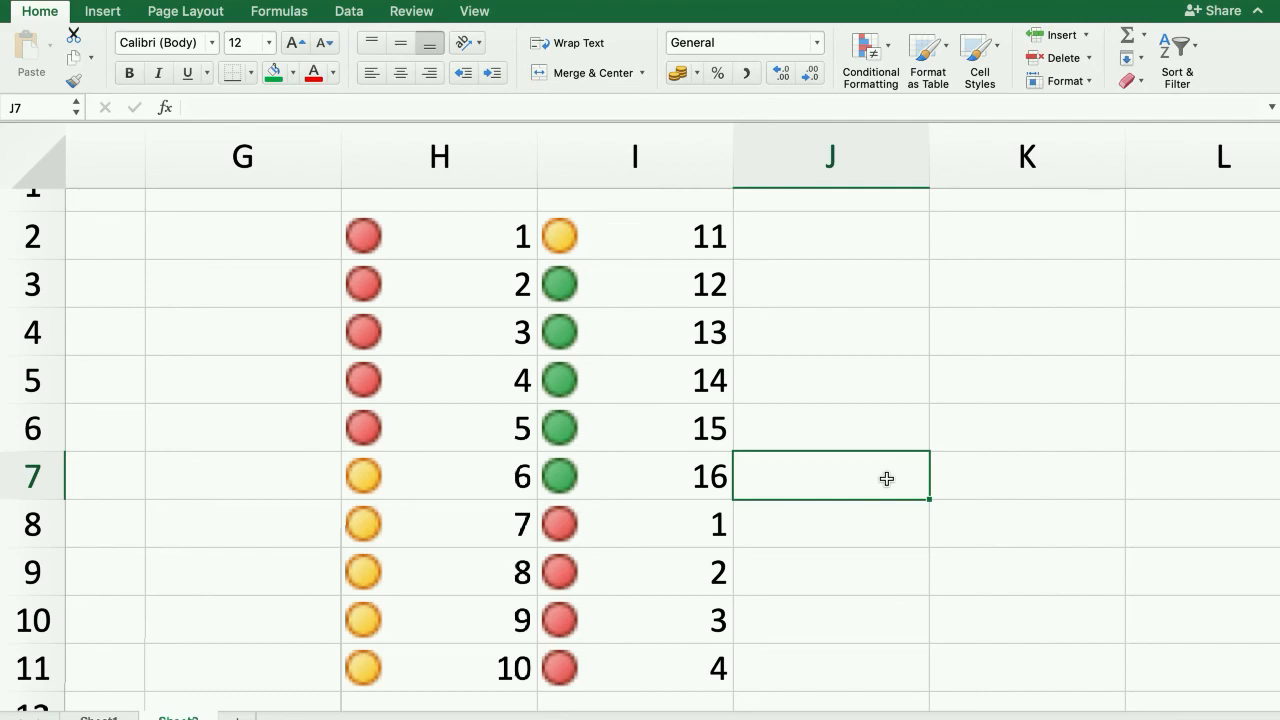